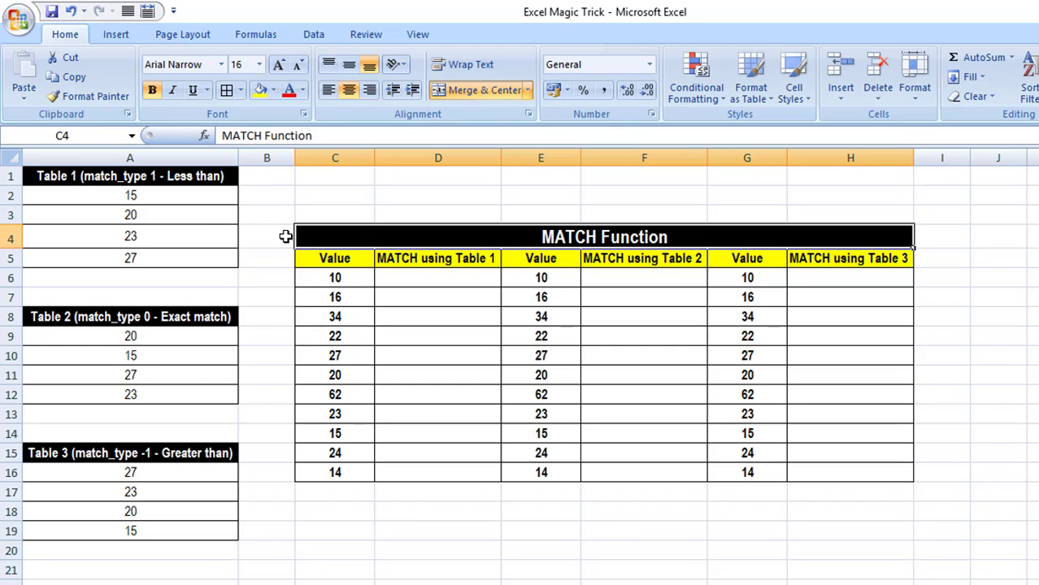
pyautogui.moveTo(188, 195); pyautogui.dragTo(192, 253)
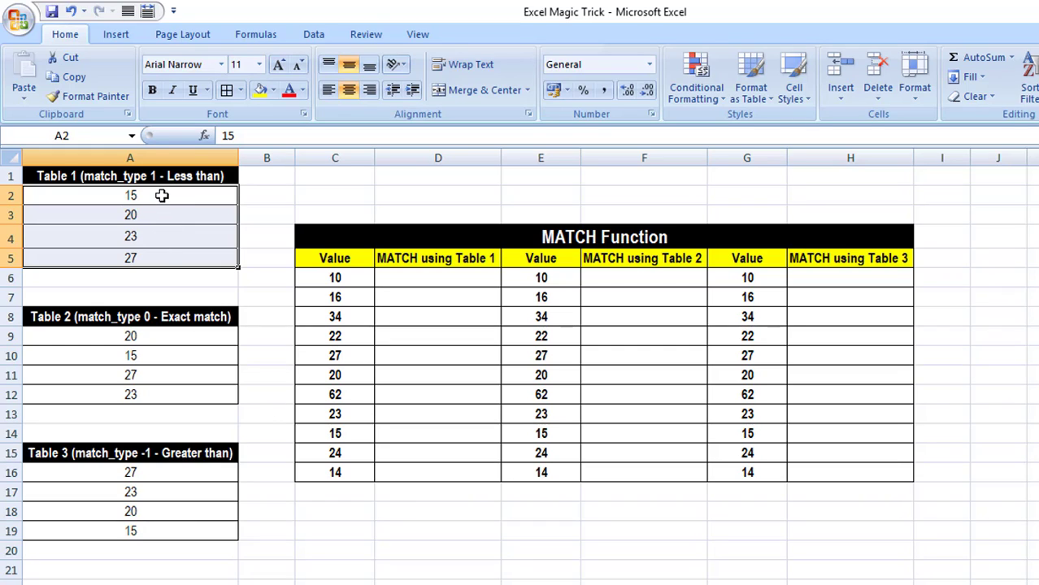
pyautogui.click(162, 196)
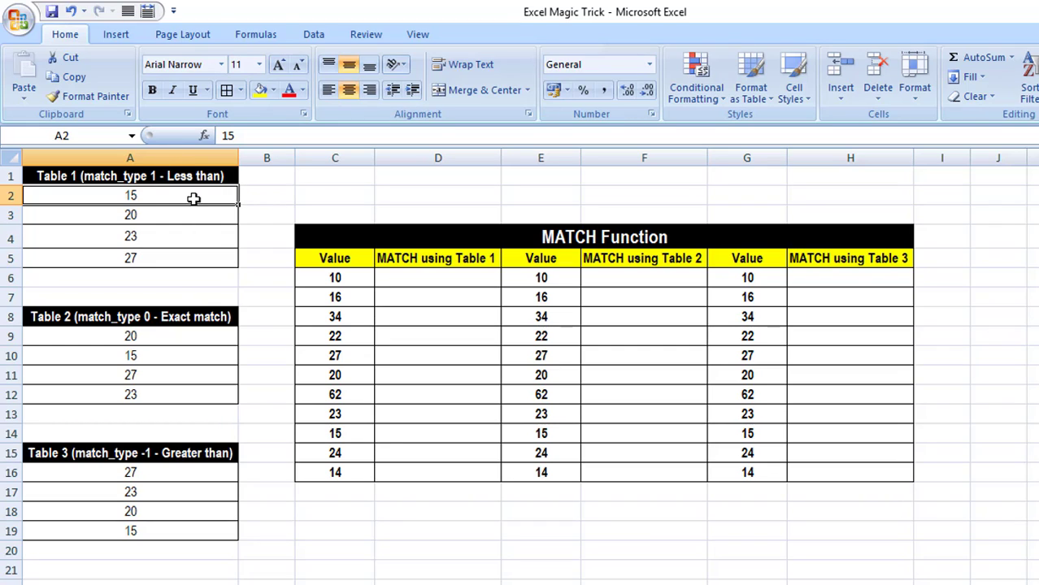
pyautogui.moveTo(194, 198); pyautogui.dragTo(191, 255)
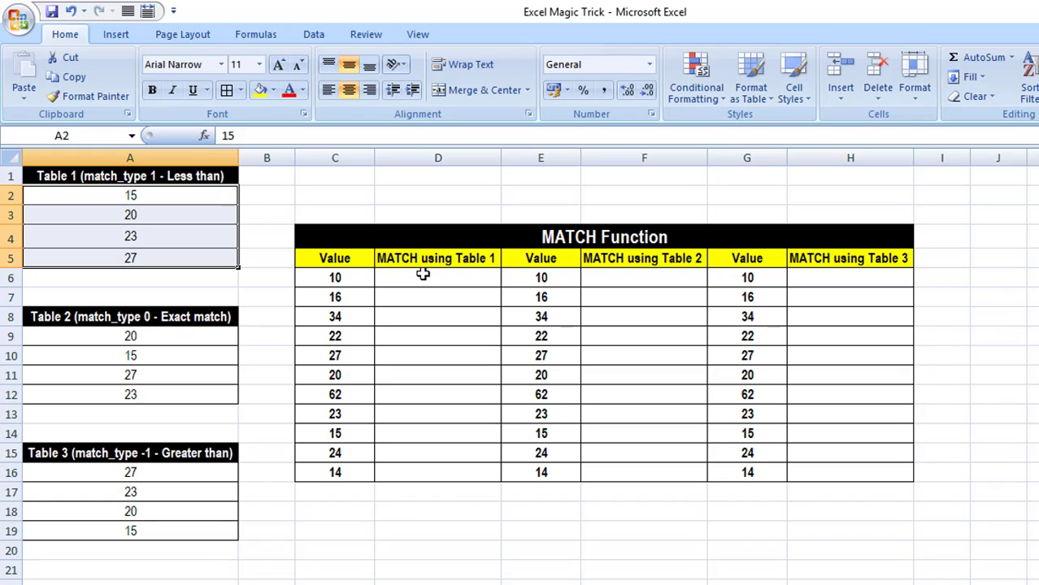
# Enter =MATCH(C6,$A$2:$A$5,1) in cell D6 to look up the first value in Table 1 with the less-than match type
pyautogui.click(422, 274)
pyautogui.write('=match')
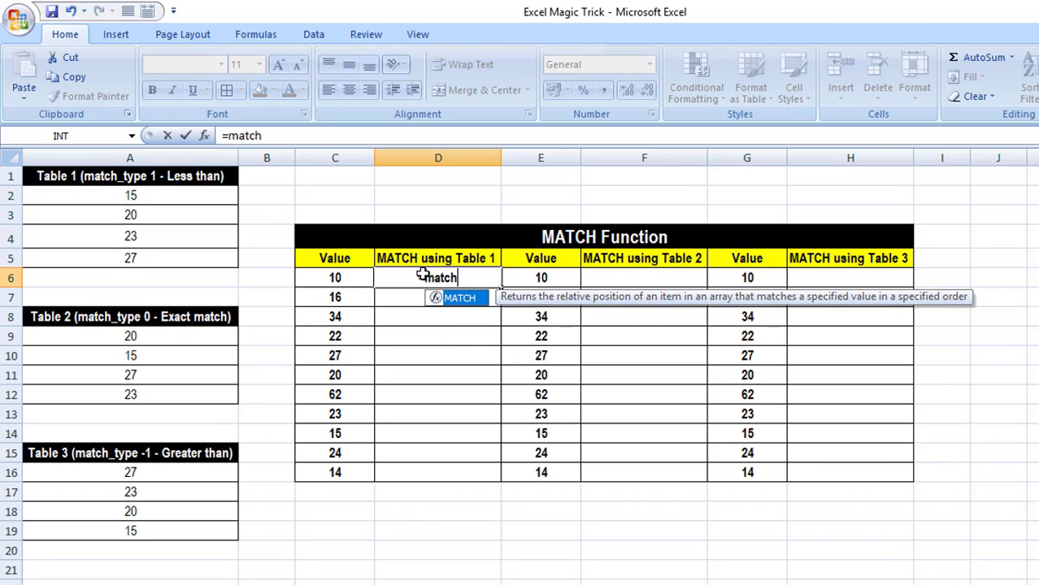
pyautogui.press('Tab')
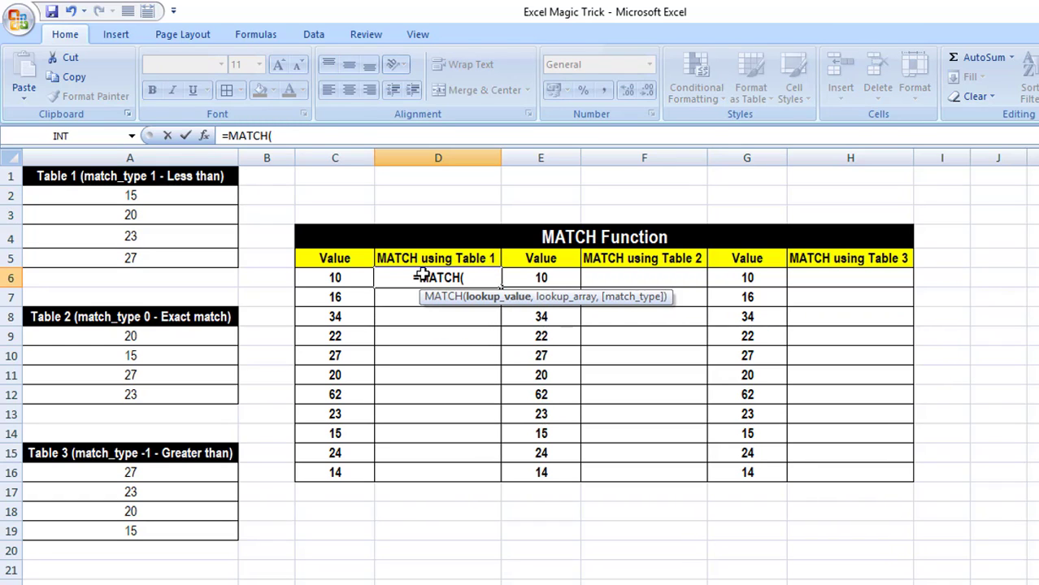
pyautogui.click(334, 278)
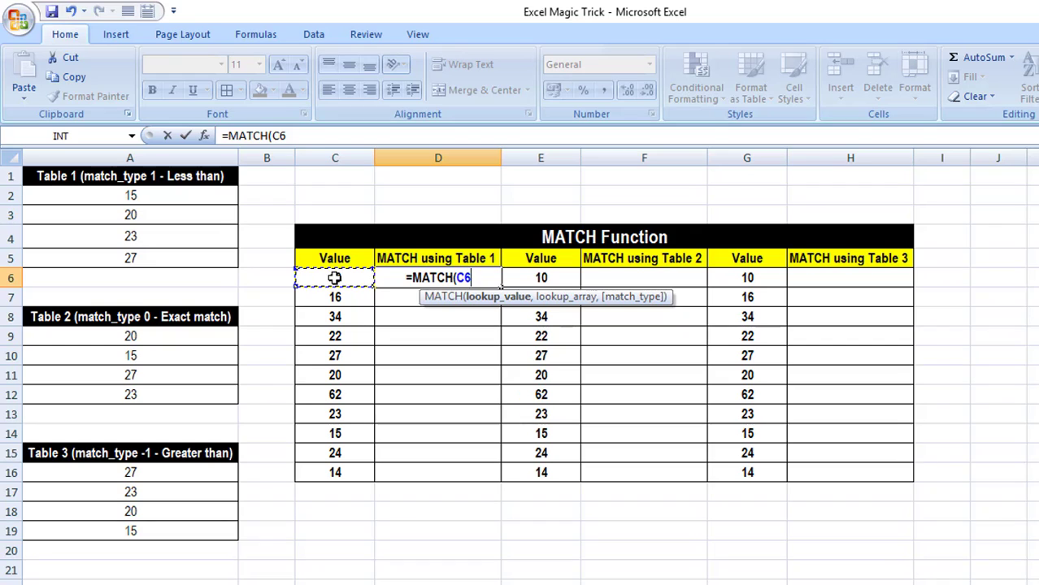
pyautogui.write(',')
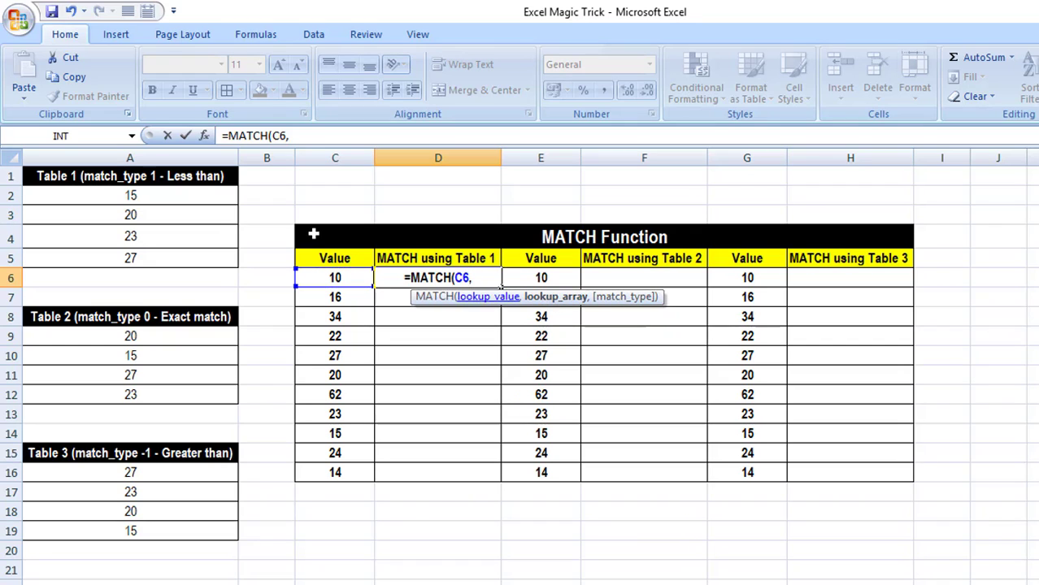
pyautogui.moveTo(183, 198); pyautogui.dragTo(186, 253)
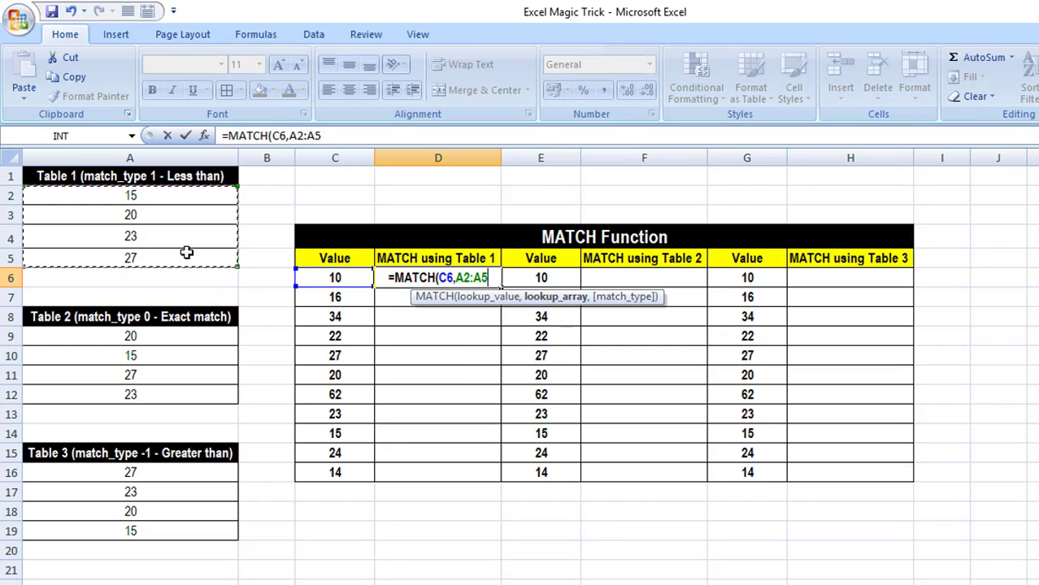
pyautogui.press('F4')
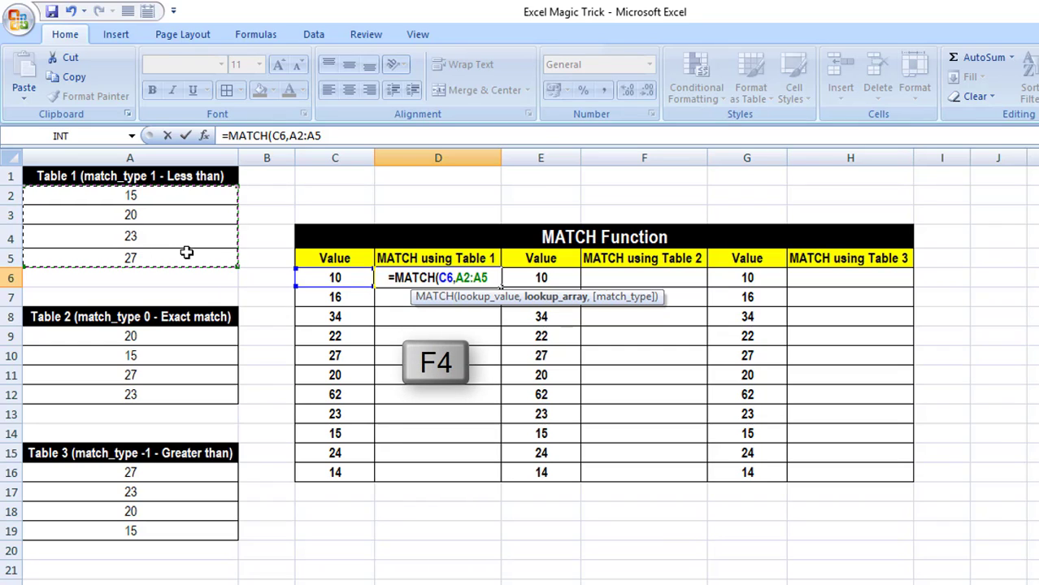
pyautogui.press('F4')
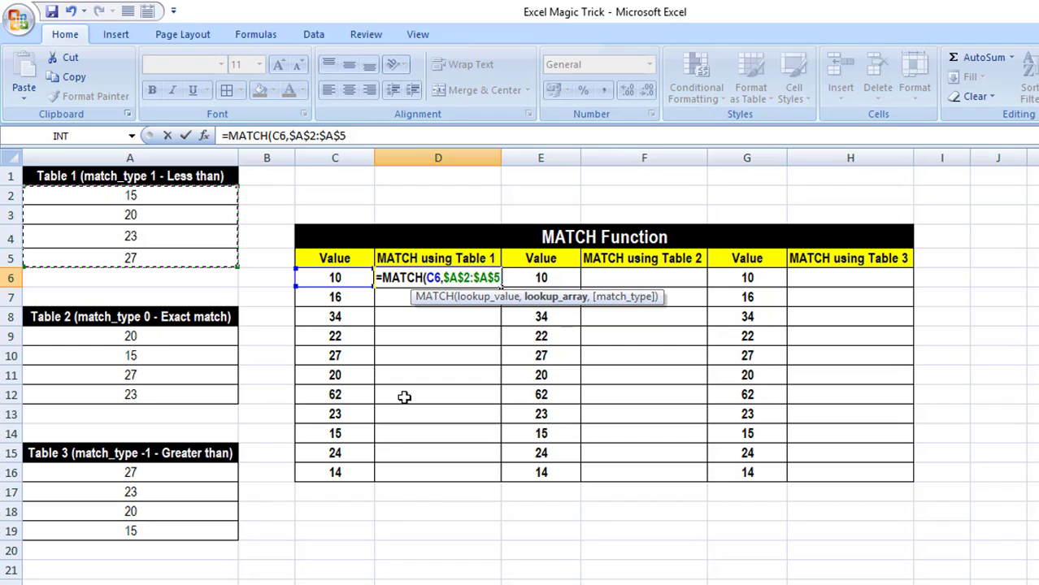
pyautogui.write(',')
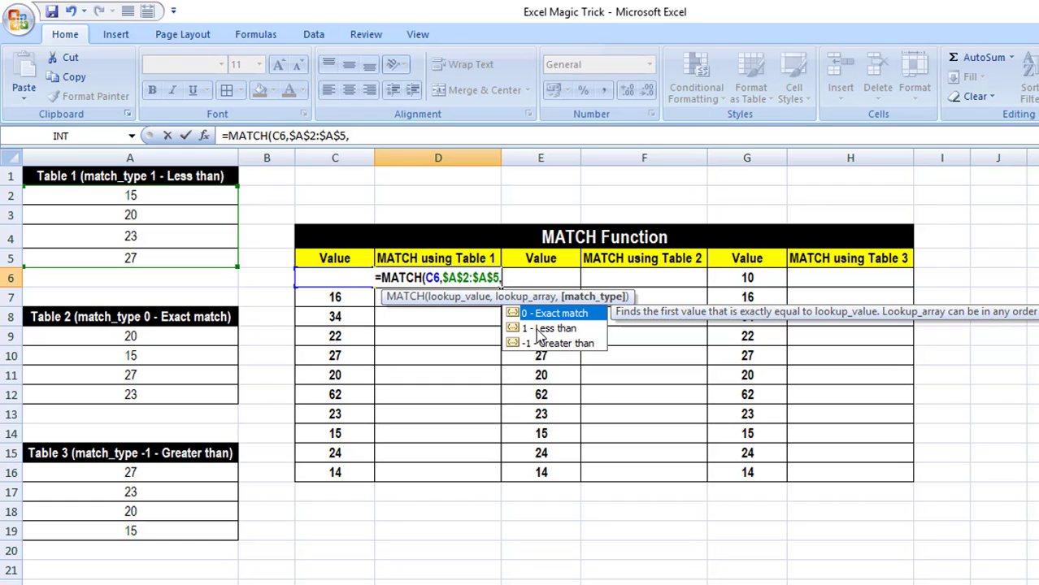
pyautogui.write('1')
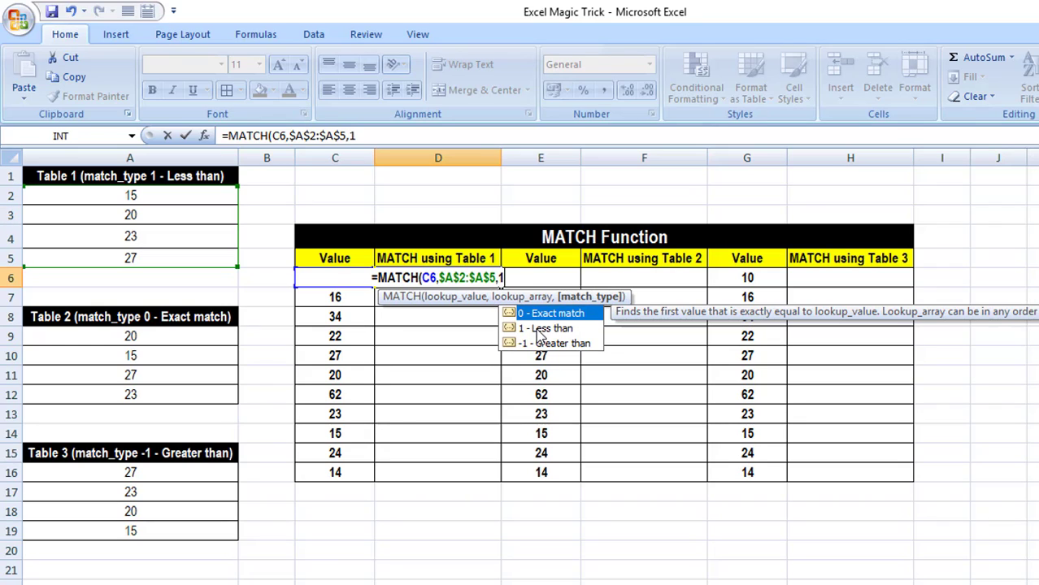
pyautogui.write(')')
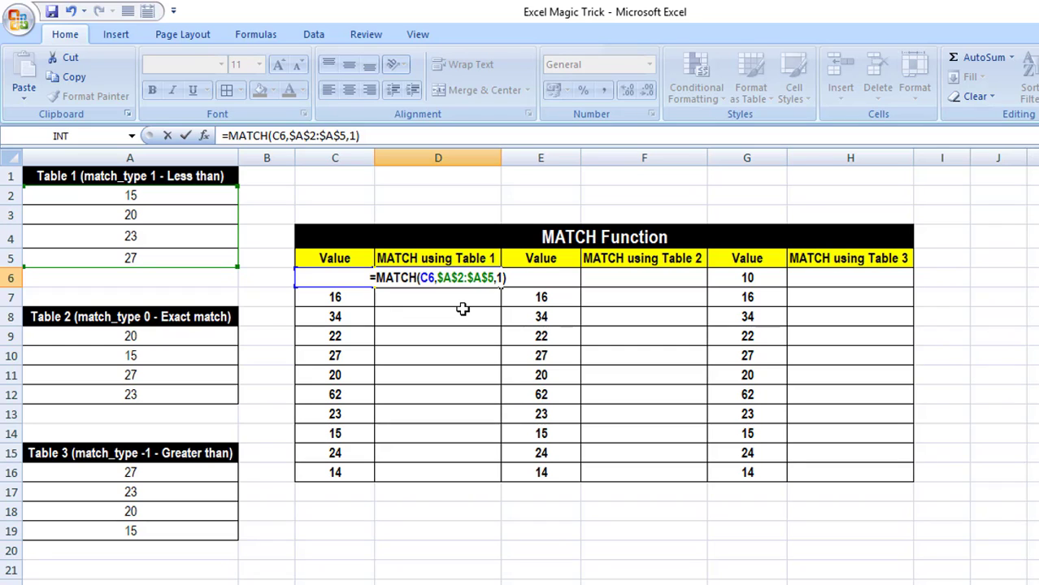
pyautogui.press('Return')
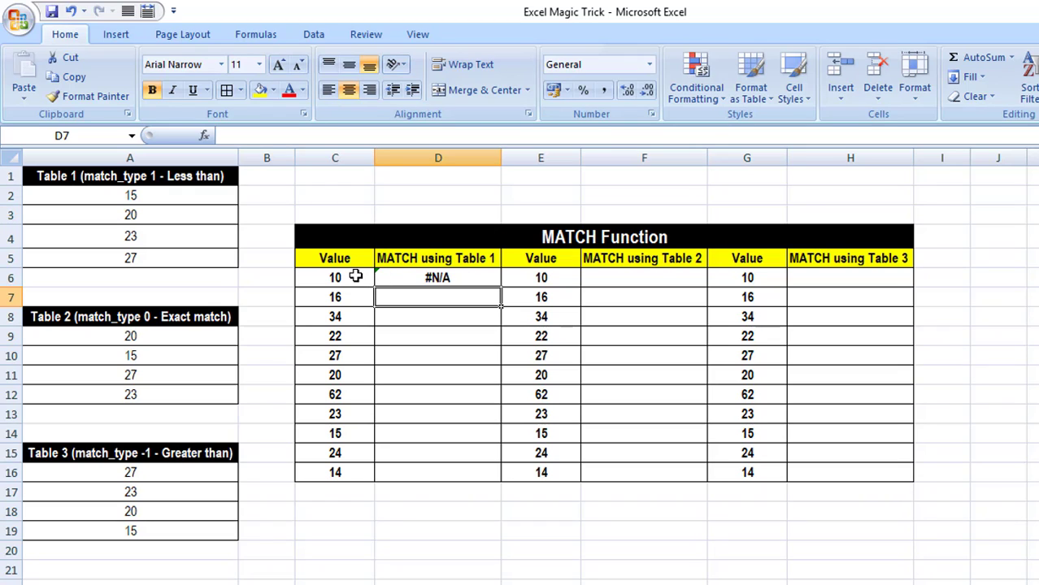
# Fill the MATCH formula from D6 down to D16 under MATCH using Table 1
pyautogui.moveTo(336, 269)
pyautogui.mouseDown()
pyautogui.moveTo(323, 260)
pyautogui.moveTo(315, 285)
pyautogui.moveTo(325, 288)
pyautogui.mouseUp()
pyautogui.click(413, 278)
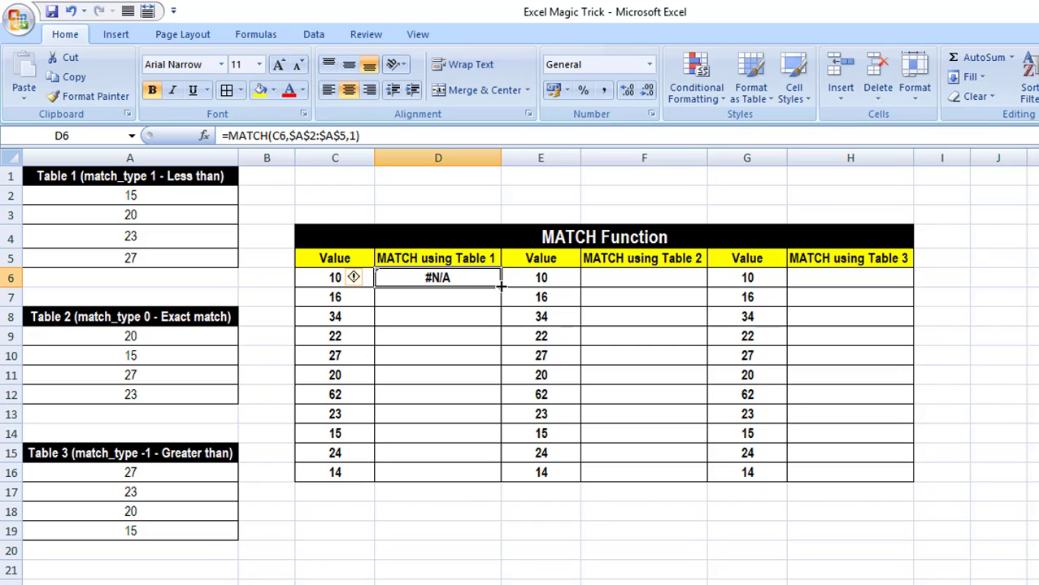
pyautogui.doubleClick(502, 285)
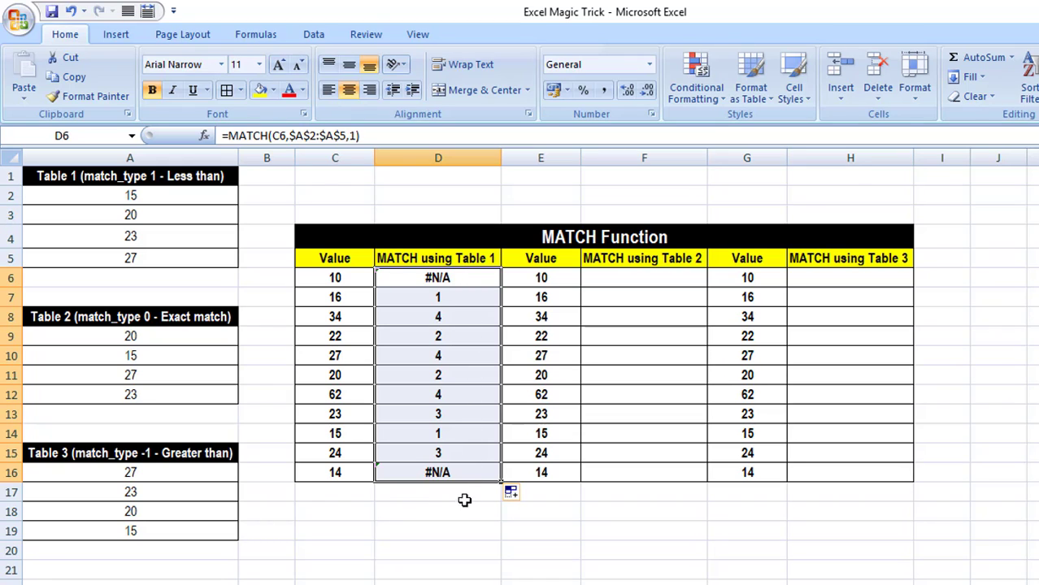
pyautogui.click(416, 301)
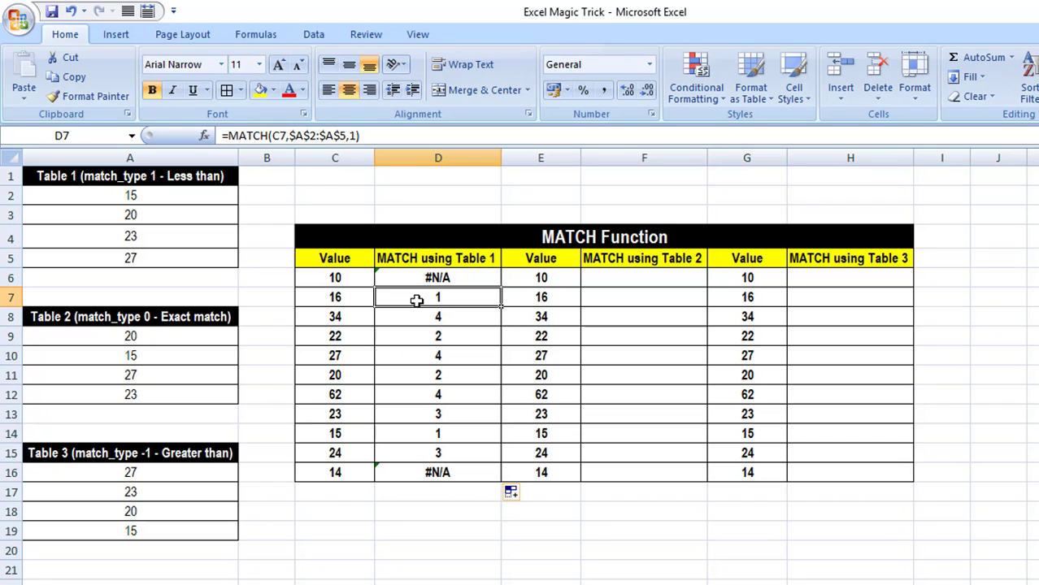
pyautogui.click(335, 298)
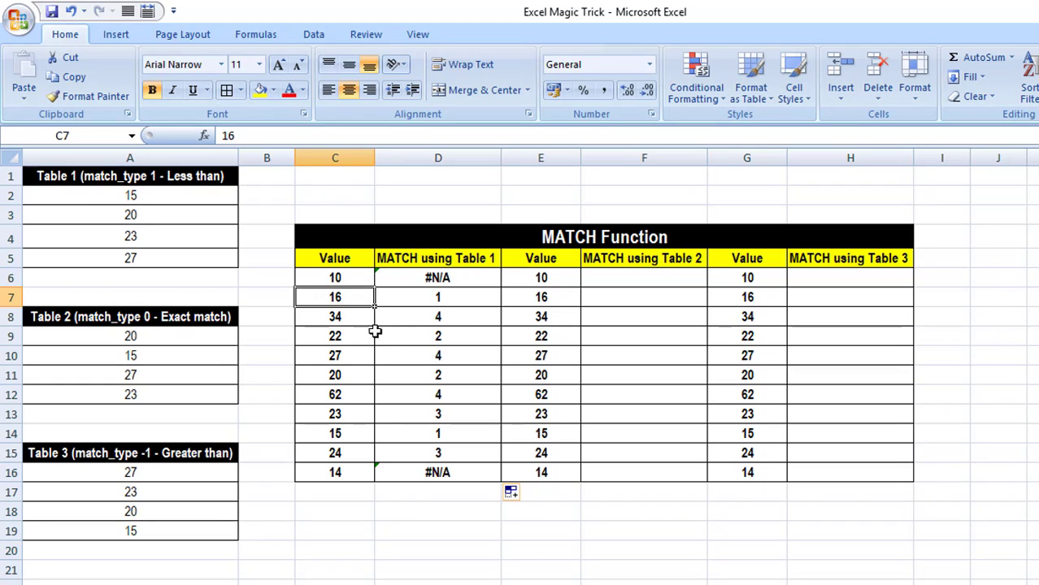
pyautogui.click(348, 316)
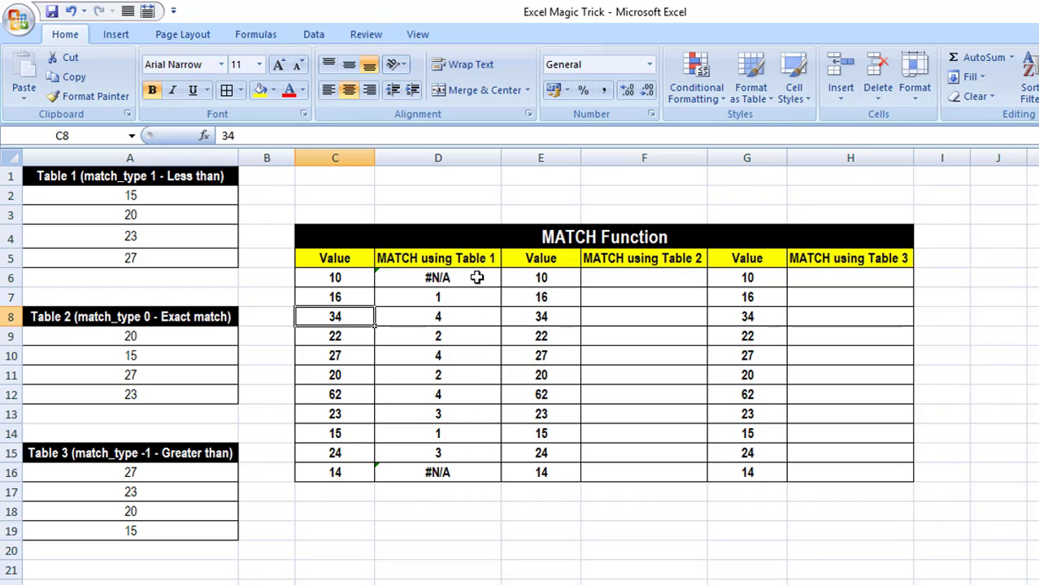
# Enter =MATCH(E6,$A$9:$A$12,0) in cell F6 to look up the first value in Table 2 with an exact match
pyautogui.click(618, 279)
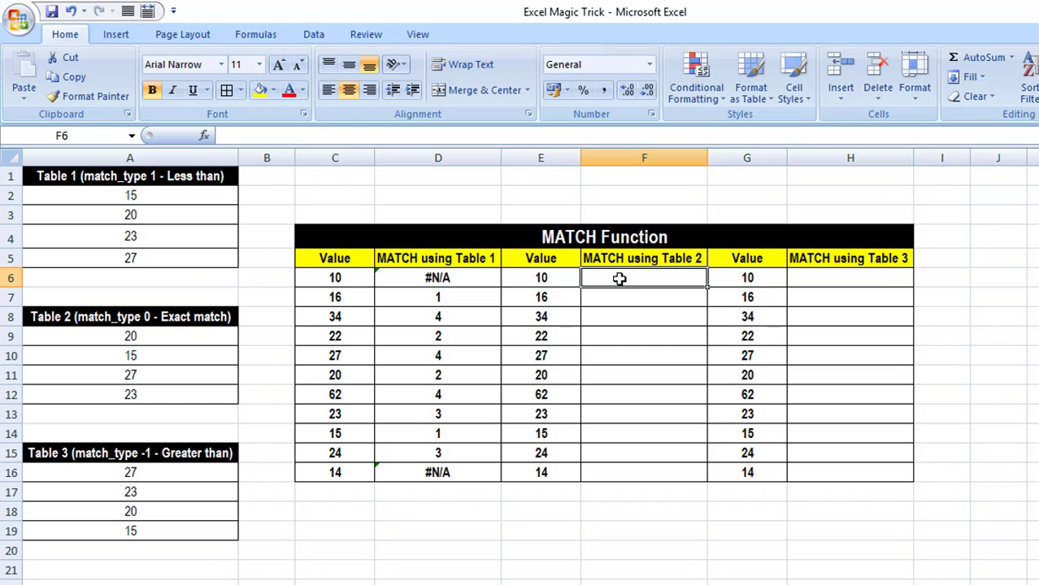
pyautogui.write('=')
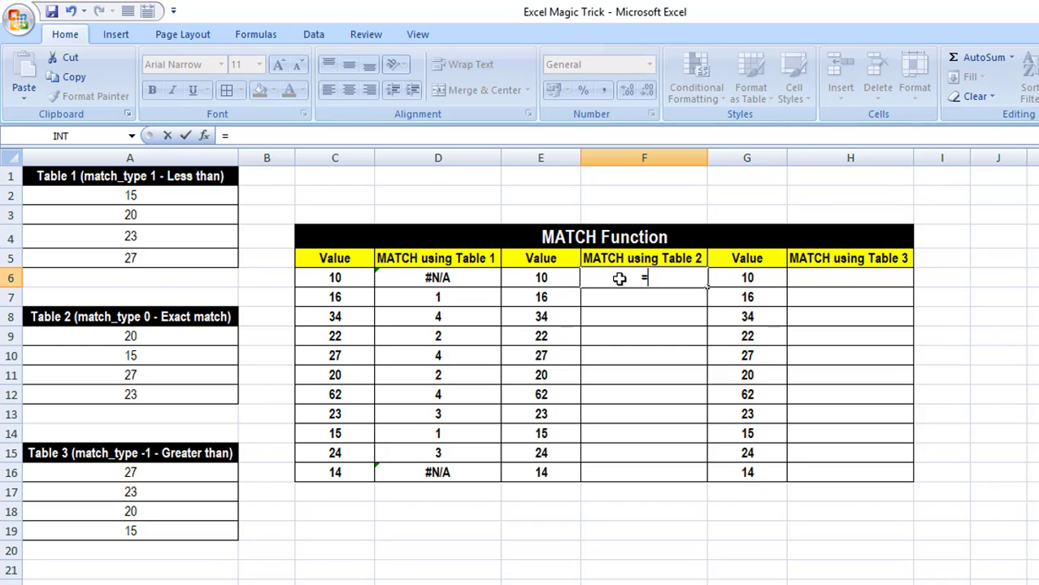
pyautogui.write('mat')
pyautogui.press('Tab')
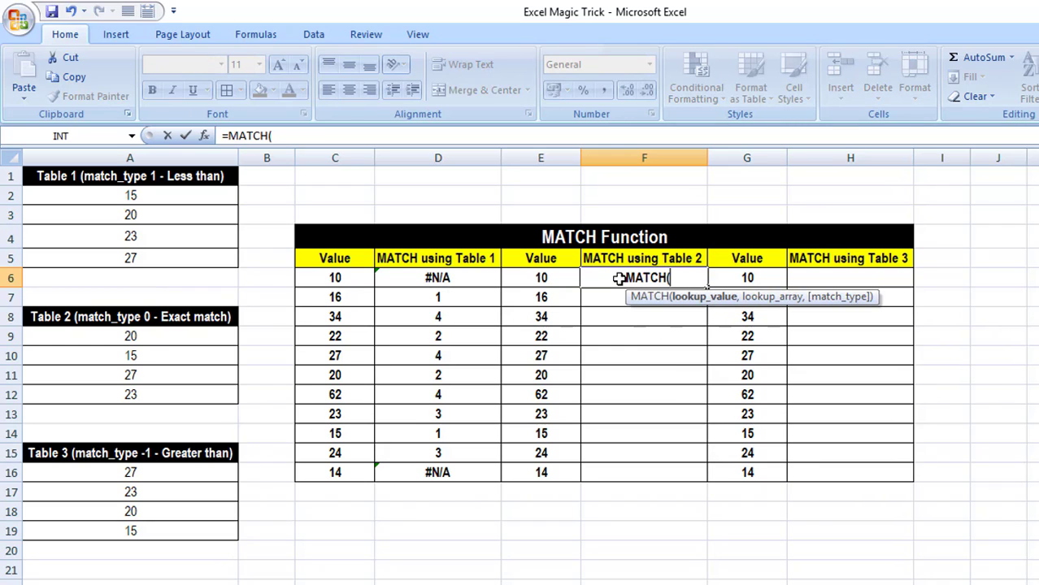
pyautogui.click(550, 278)
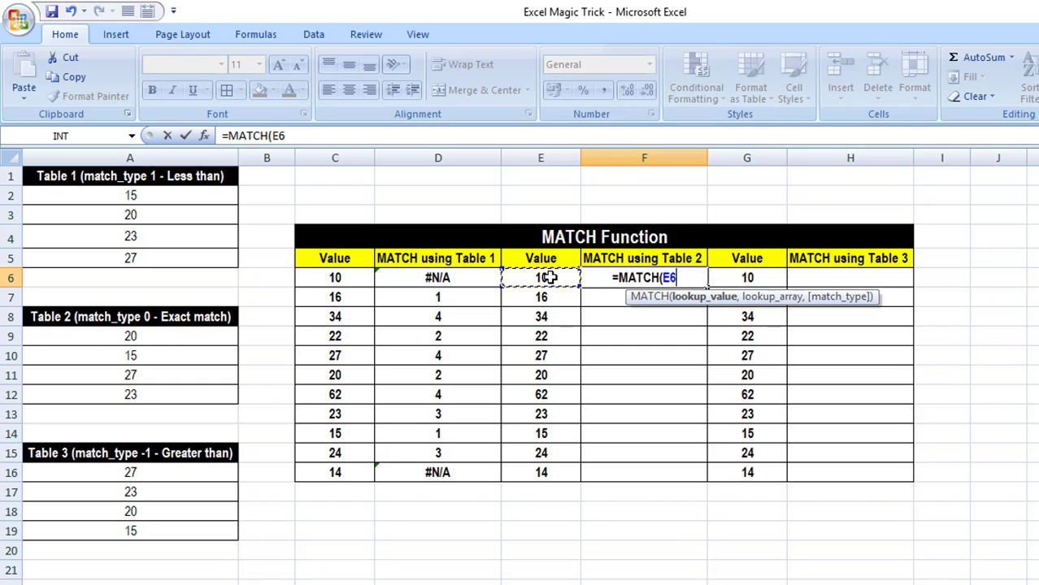
pyautogui.write(',')
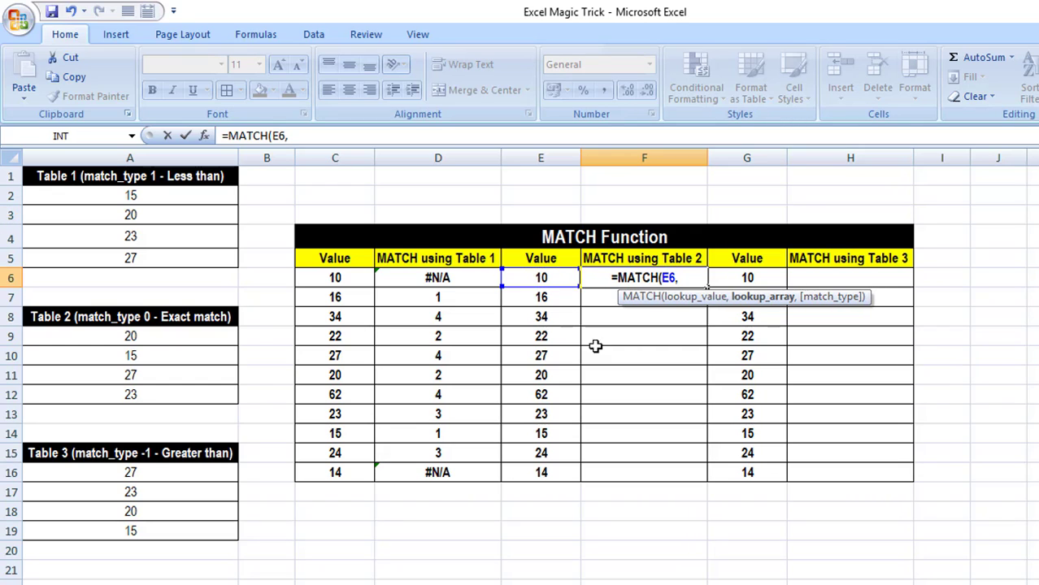
pyautogui.click(172, 336)
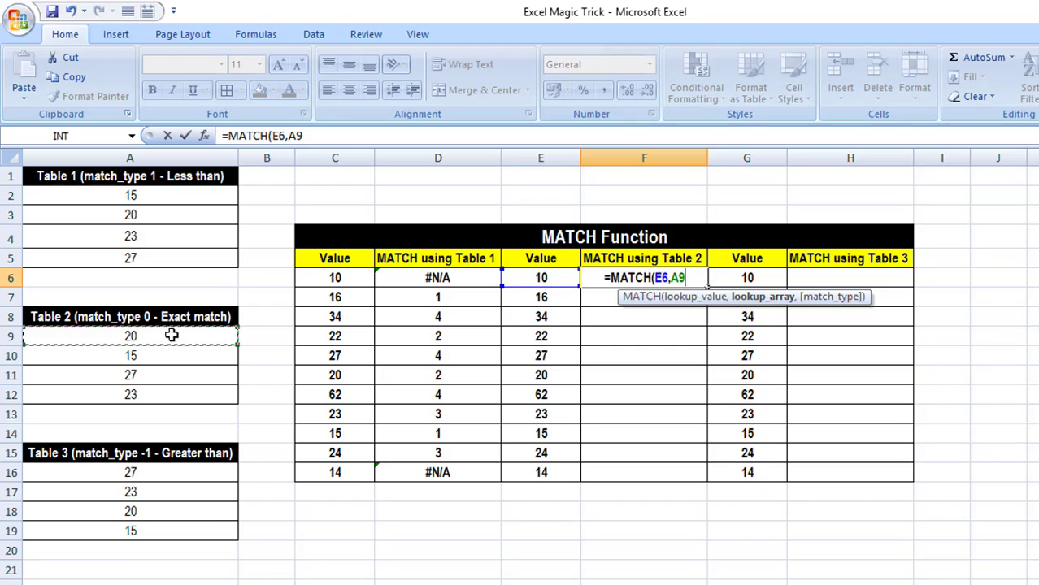
pyautogui.moveTo(172, 337); pyautogui.dragTo(172, 396)
pyautogui.press('F4')
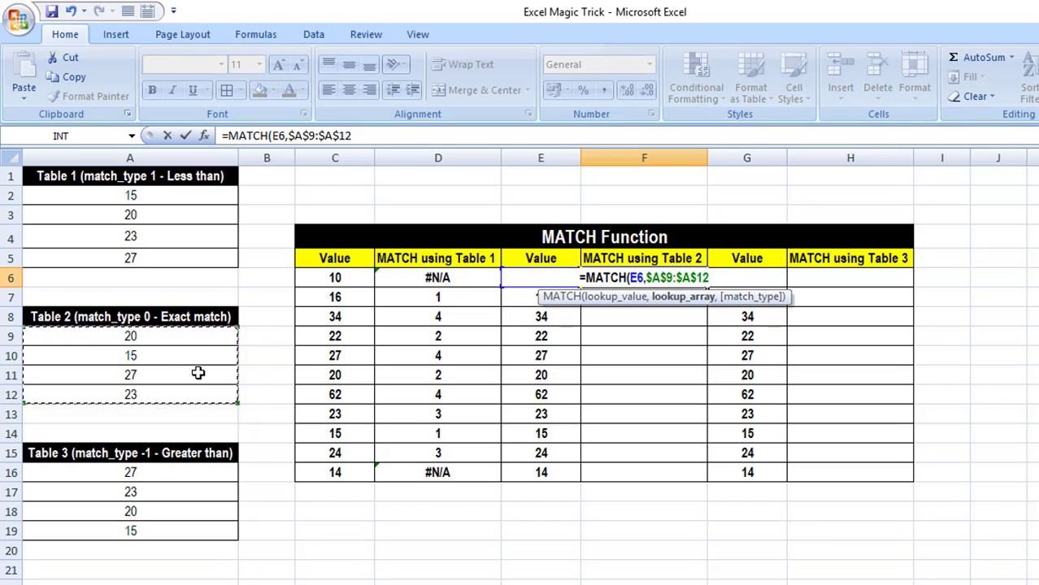
pyautogui.write(',')
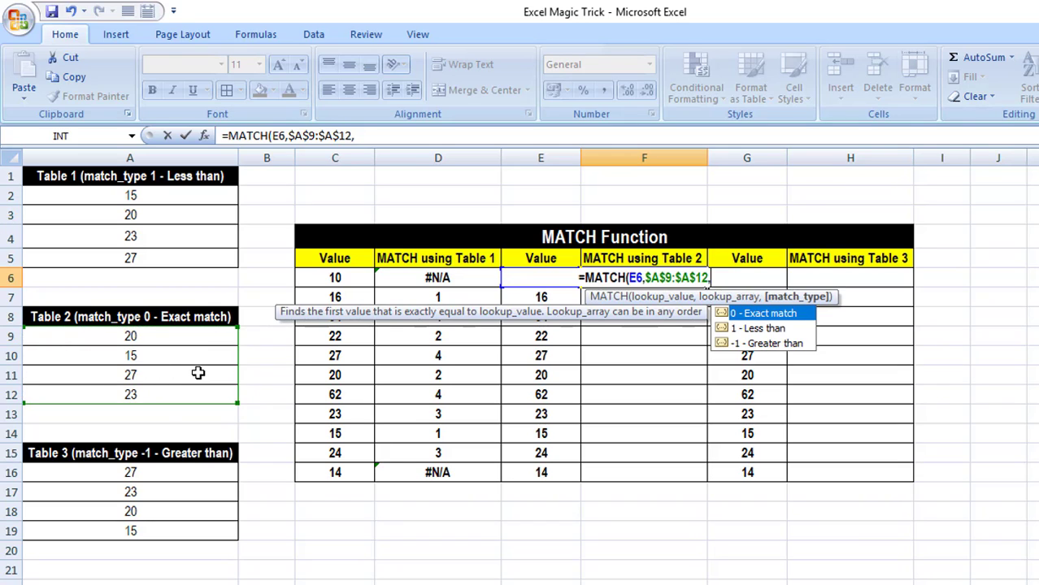
pyautogui.doubleClick(753, 315)
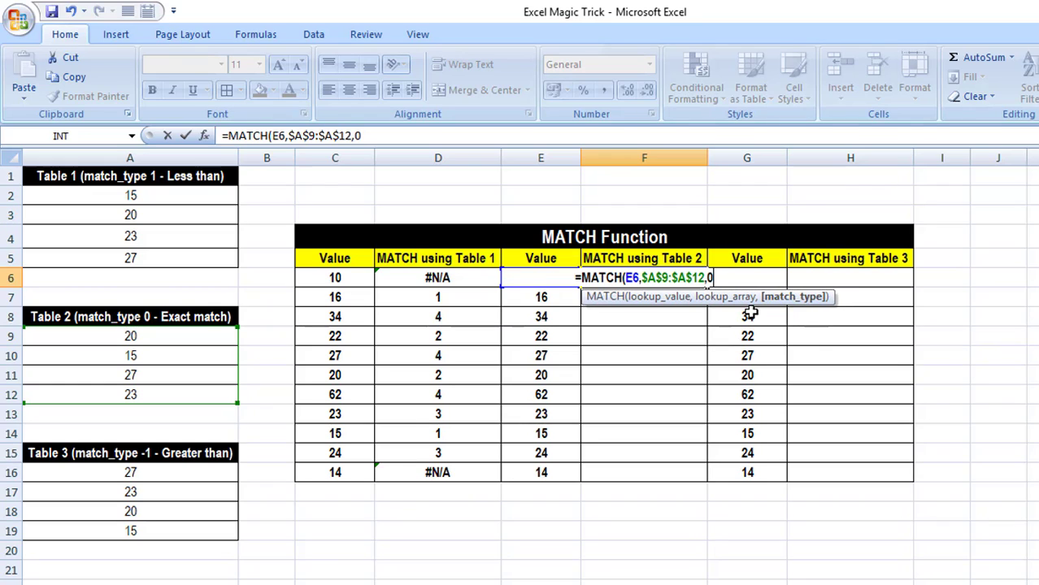
pyautogui.write(')')
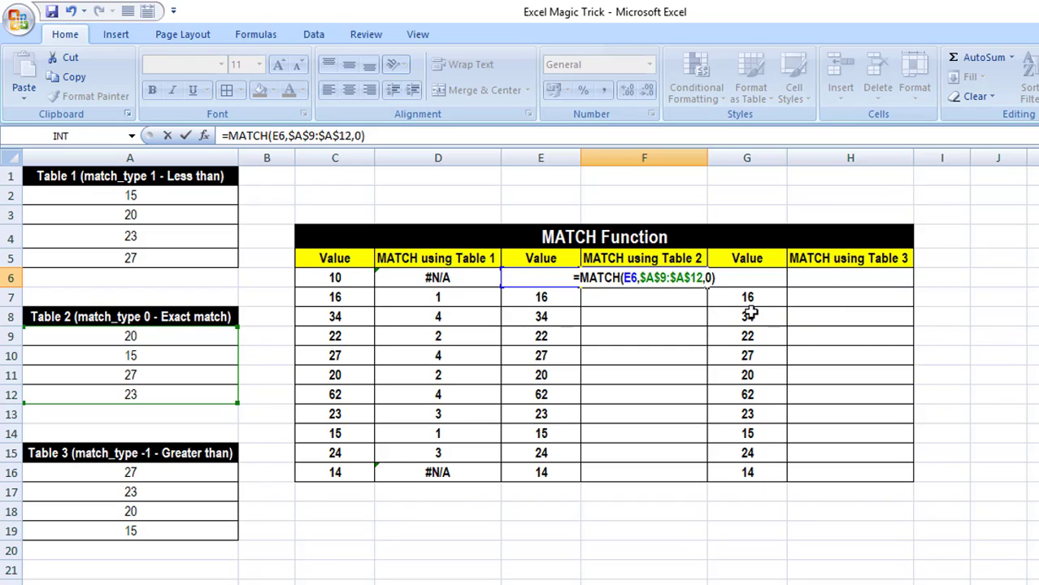
pyautogui.press('Return')
# Fill the exact-match formula from F6 down to F16 under MATCH using Table 2
pyautogui.click(683, 278)
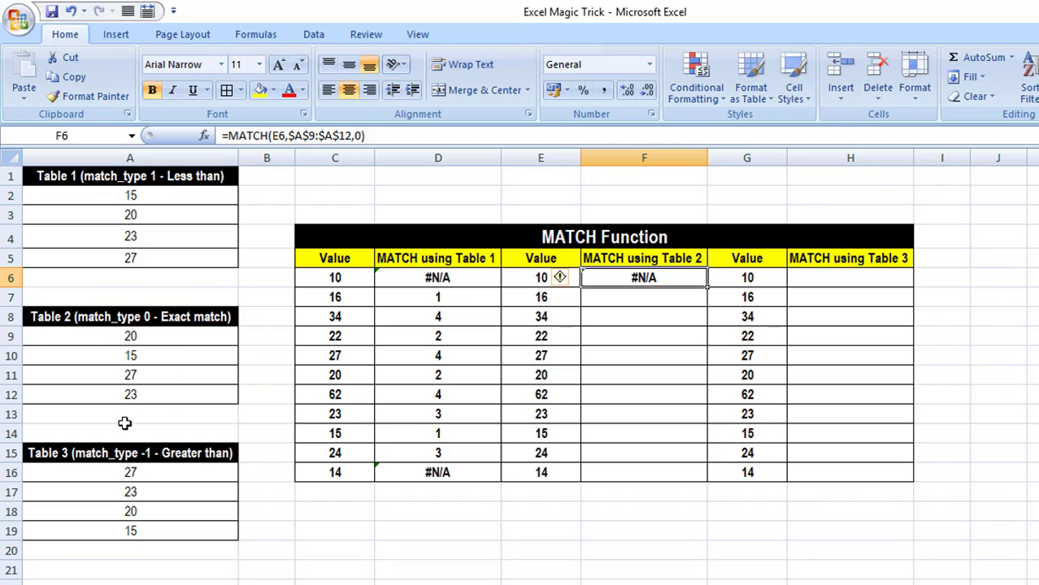
pyautogui.doubleClick(709, 288)
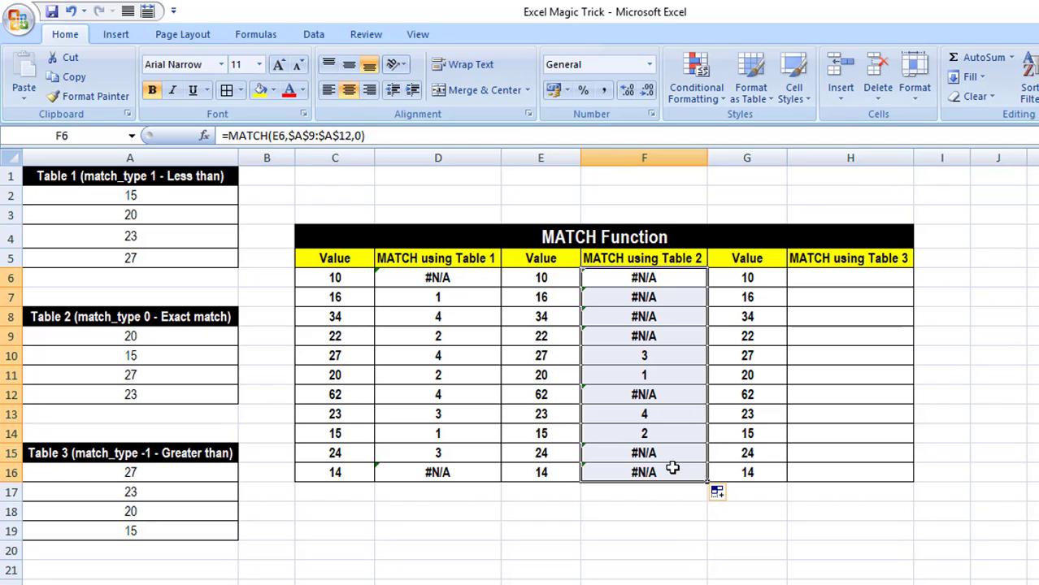
# Enter =MATCH(G6,$A$16:$A$19,-1) in cell H6 to look up the first value in Table 3 with the greater-than match type
pyautogui.click(849, 282)
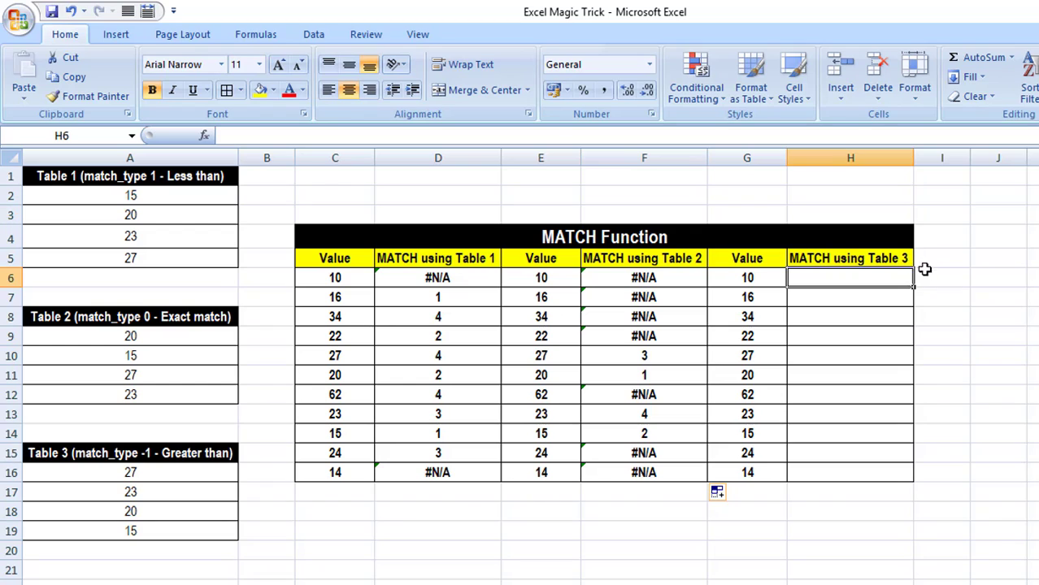
pyautogui.write('=')
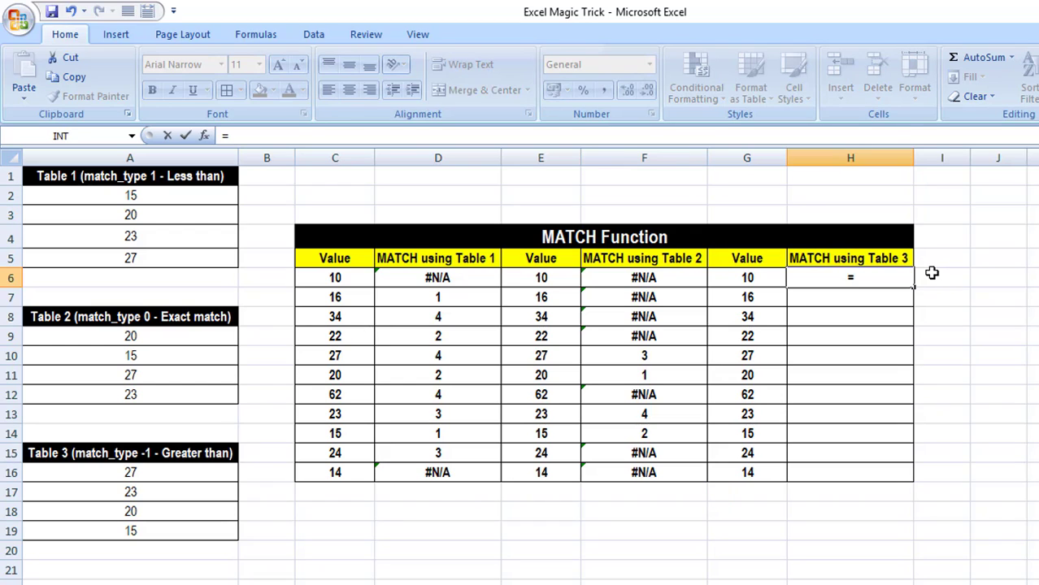
pyautogui.write('mat')
pyautogui.press('Tab')
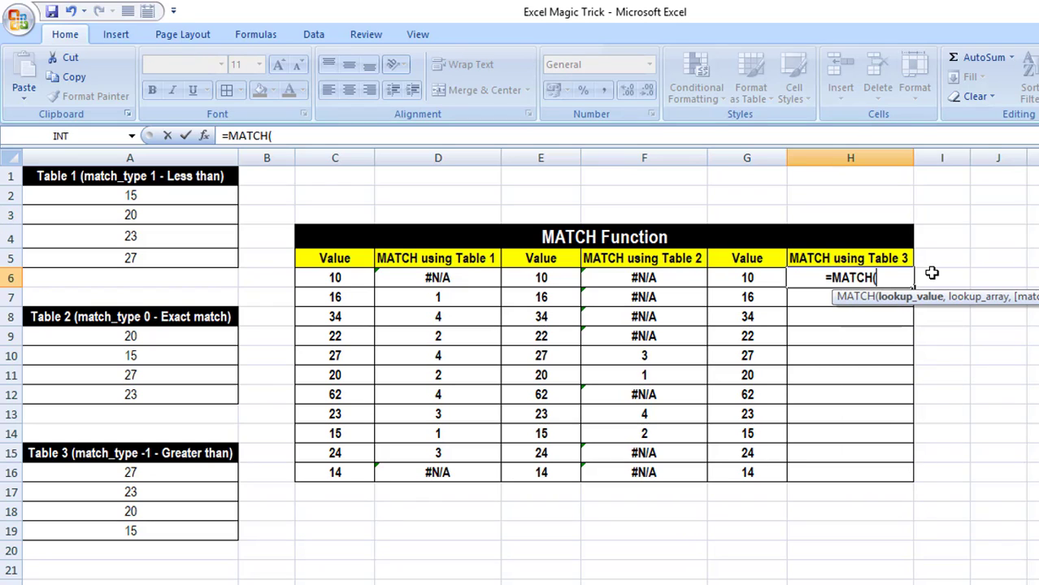
pyautogui.click(755, 277)
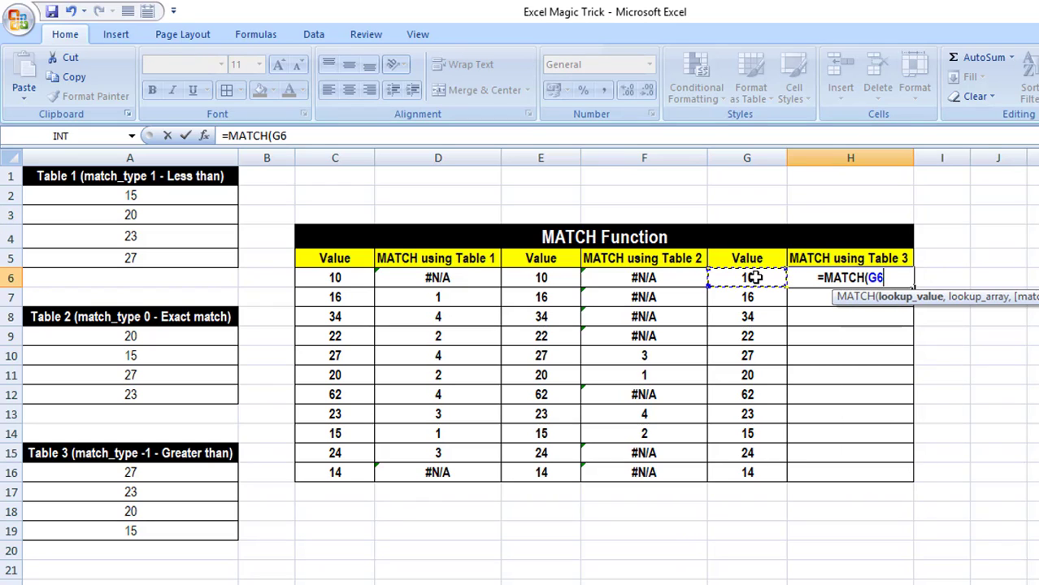
pyautogui.write(',')
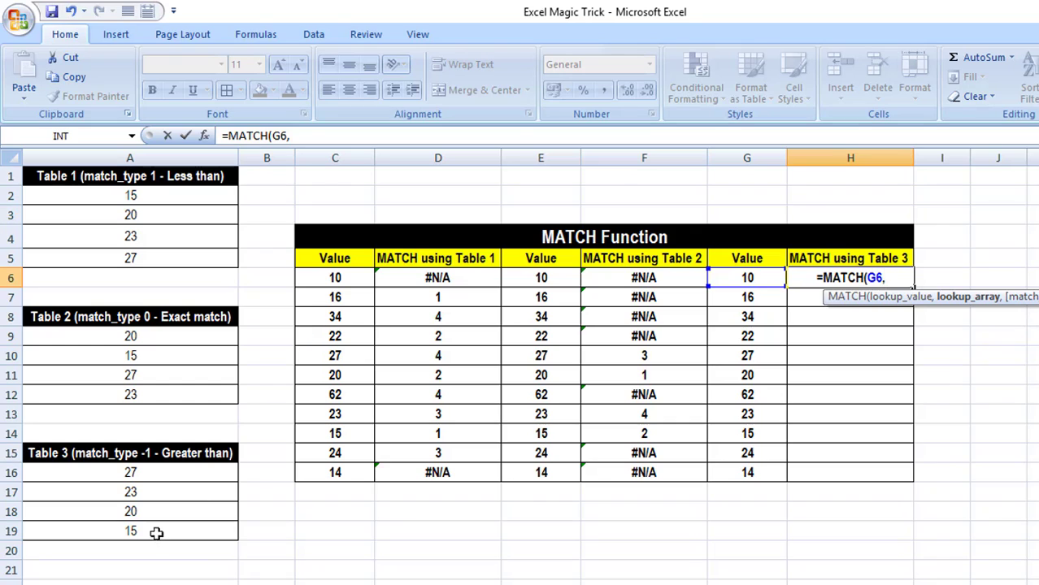
pyautogui.moveTo(149, 477); pyautogui.dragTo(152, 532)
pyautogui.press('F4')
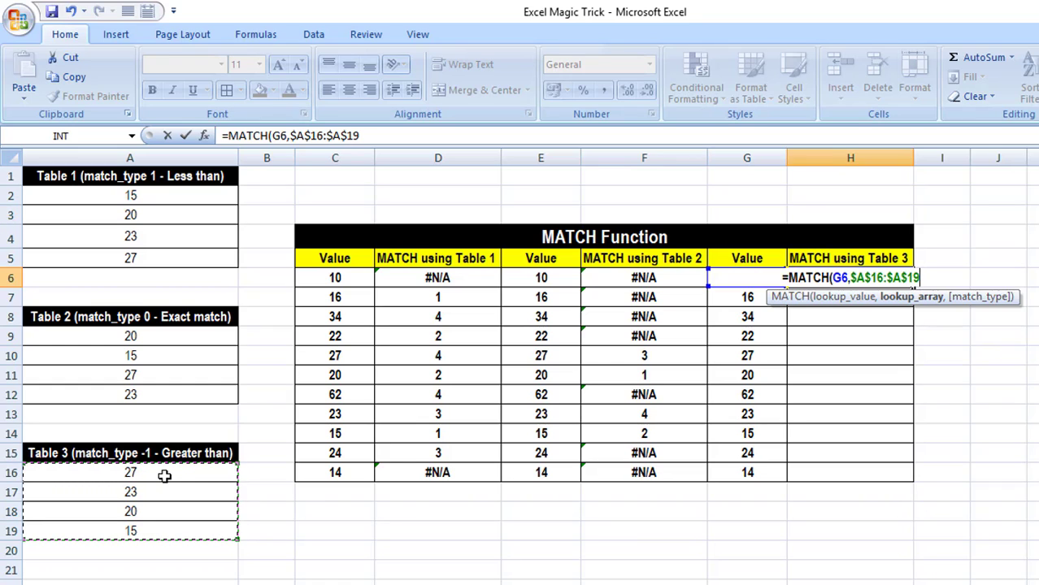
pyautogui.write(',')
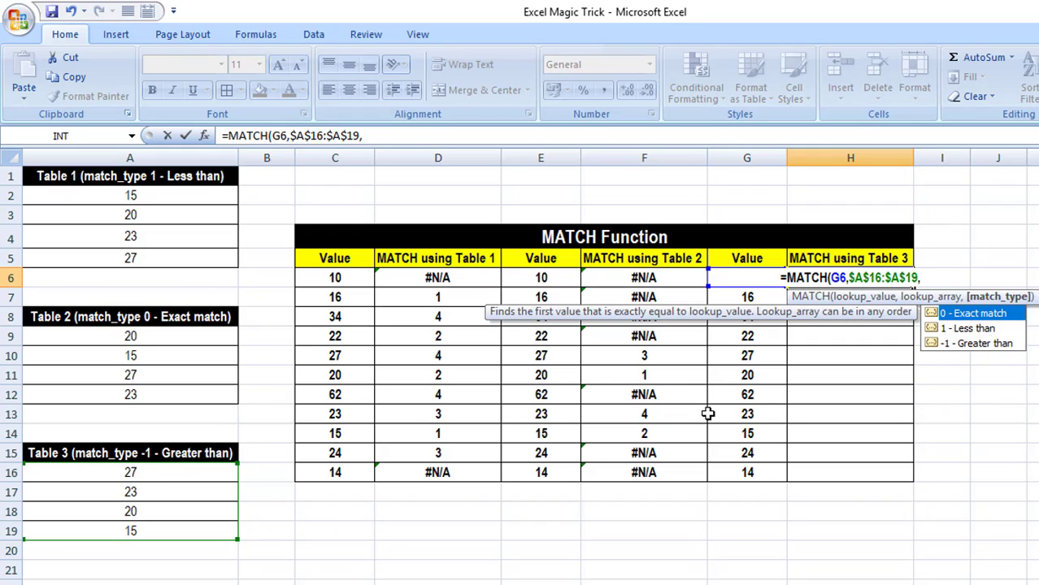
pyautogui.doubleClick(962, 344)
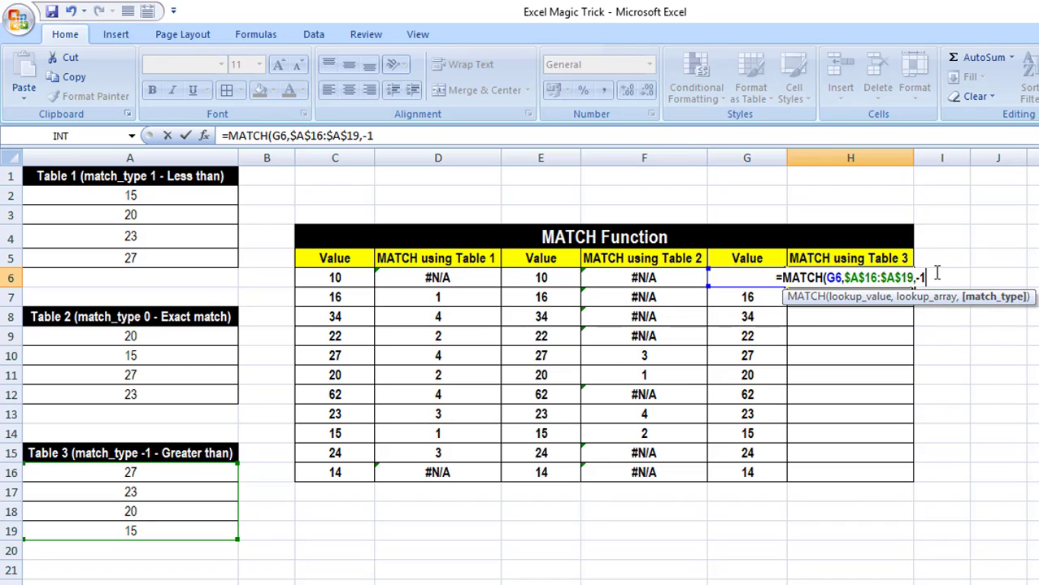
pyautogui.write(')')
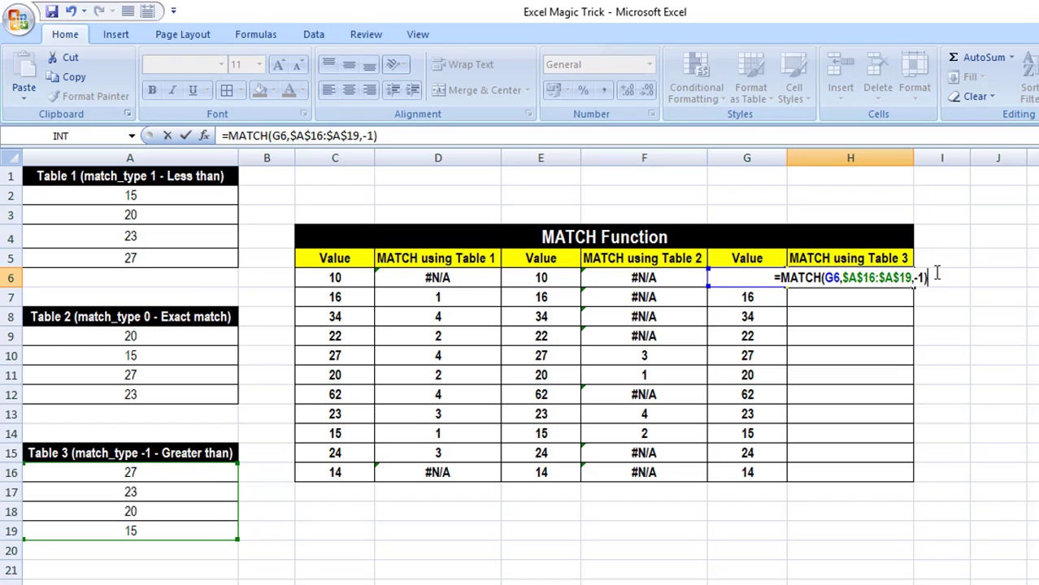
pyautogui.press('Return')
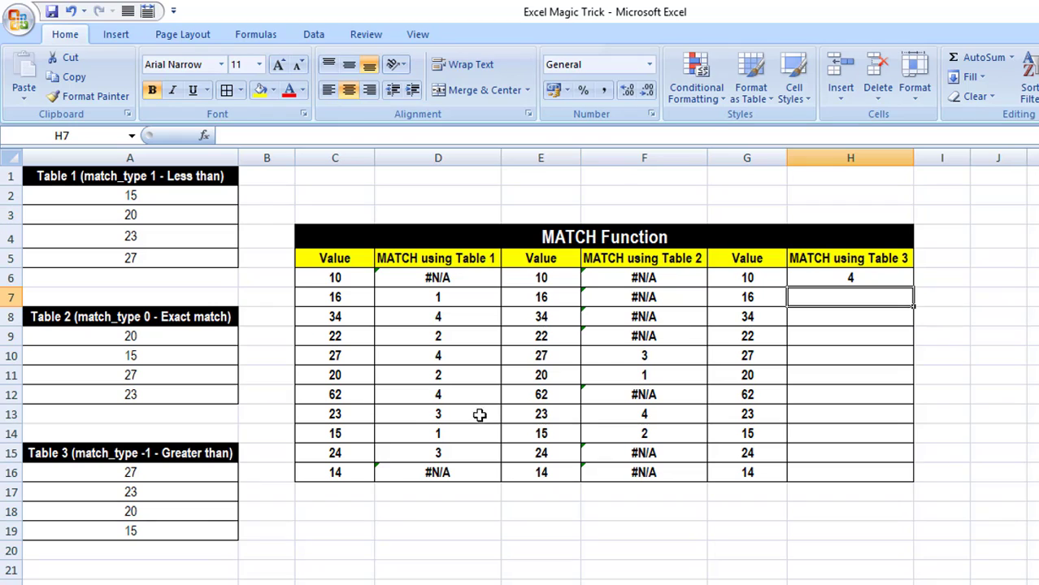
# Fill the greater-than MATCH formula from H6 down to H16 under MATCH using Table 3
pyautogui.moveTo(166, 470)
pyautogui.mouseDown()
pyautogui.moveTo(169, 512)
pyautogui.moveTo(167, 487)
pyautogui.mouseUp()
pyautogui.click(159, 532)
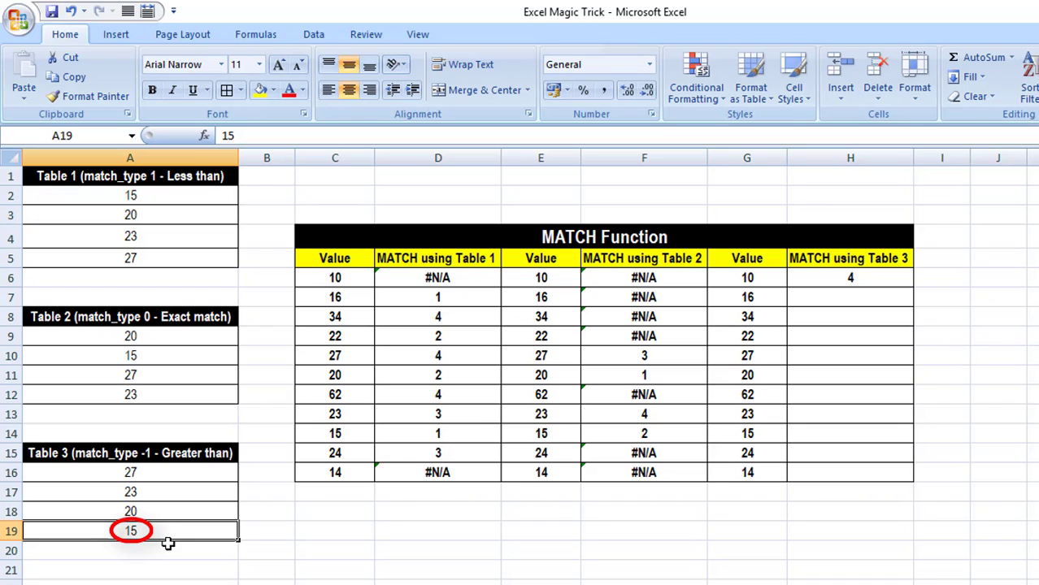
pyautogui.click(865, 280)
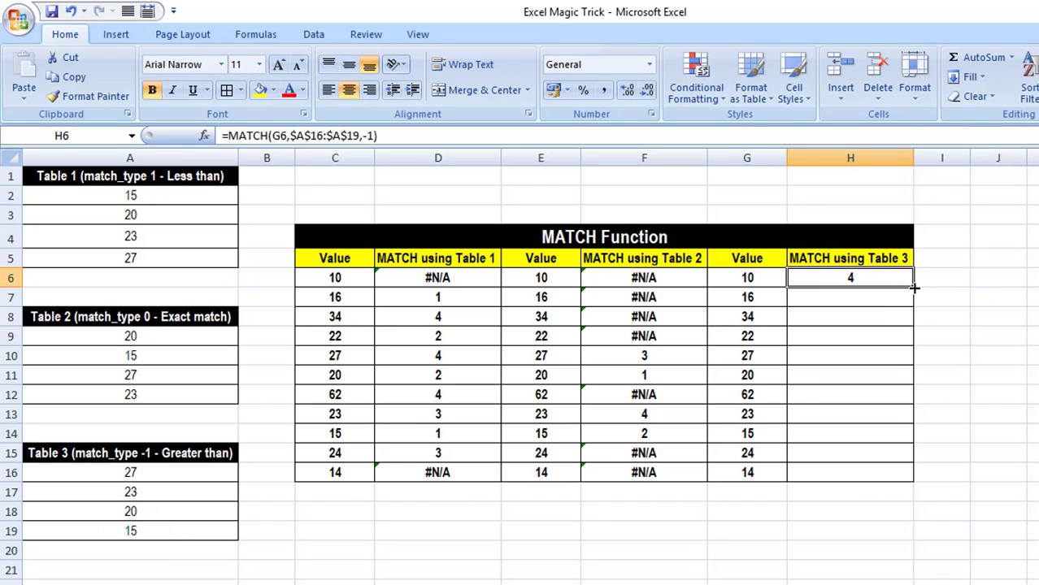
pyautogui.doubleClick(914, 286)
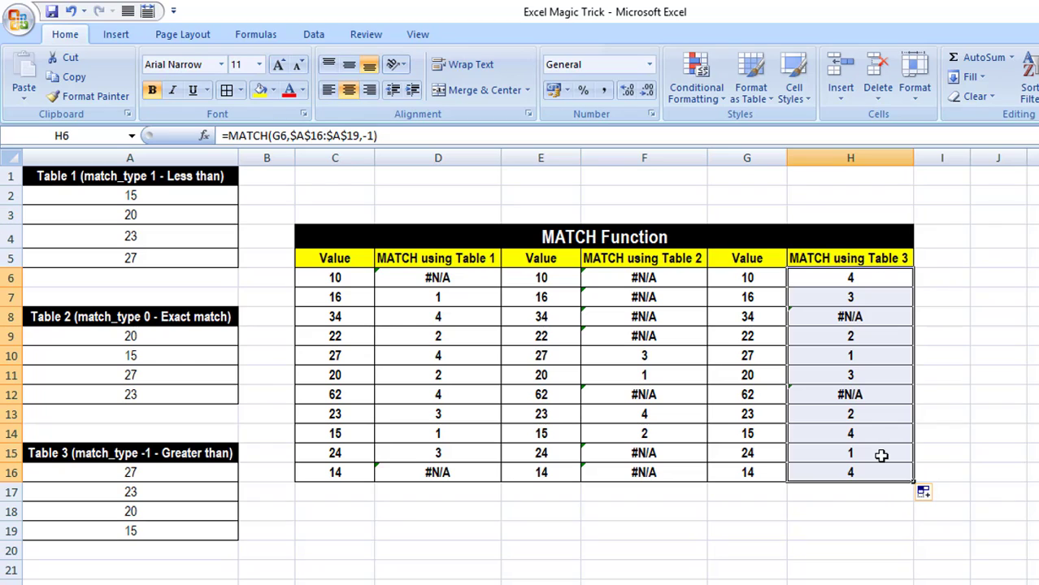
pyautogui.click(887, 231)
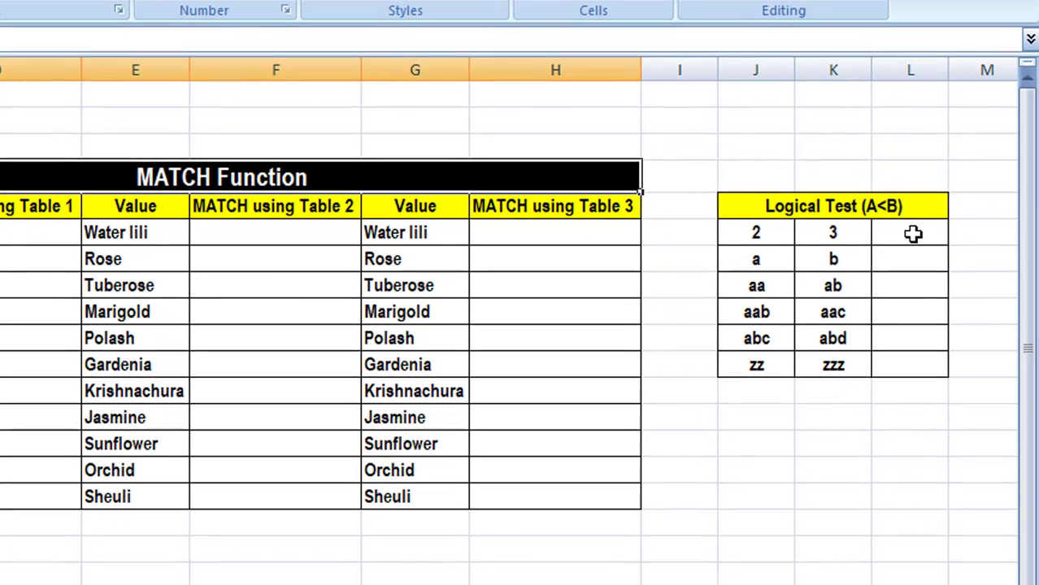
# Enter =J6<K6 in cell L6 to test whether the first number in the Logical Test table is smaller than the second
pyautogui.click(913, 234)
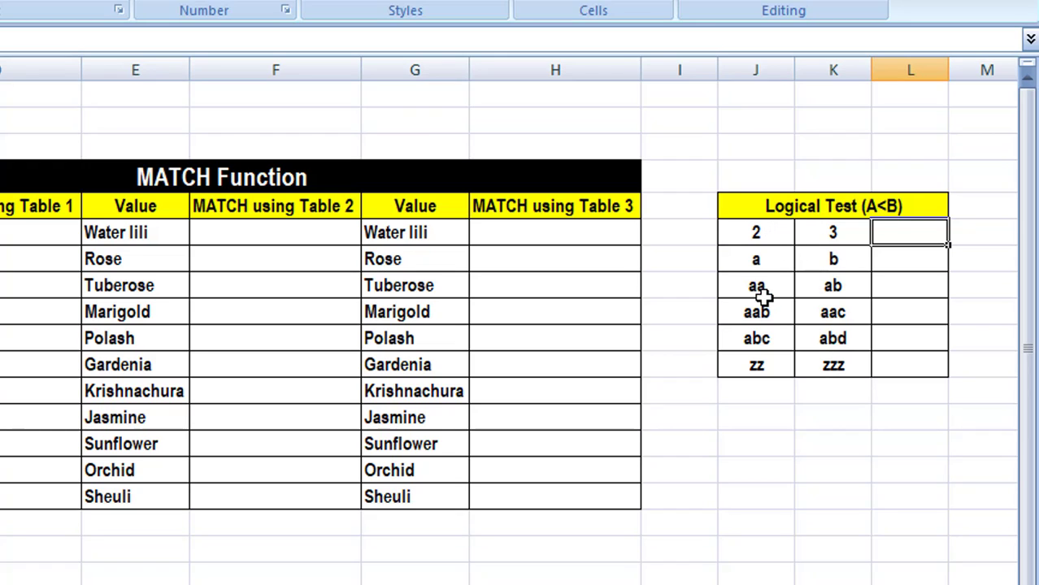
pyautogui.write('=')
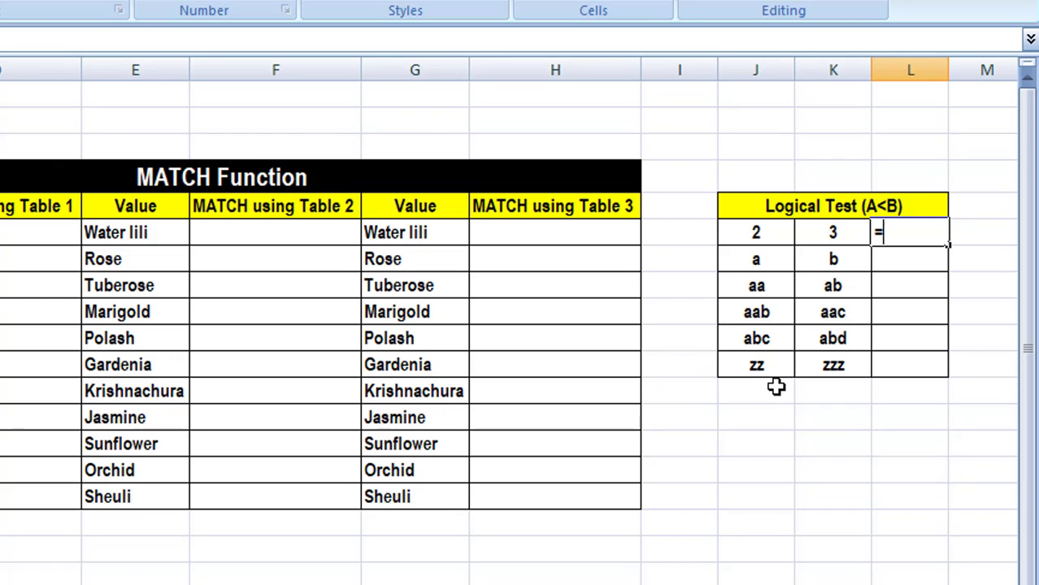
pyautogui.click(773, 233)
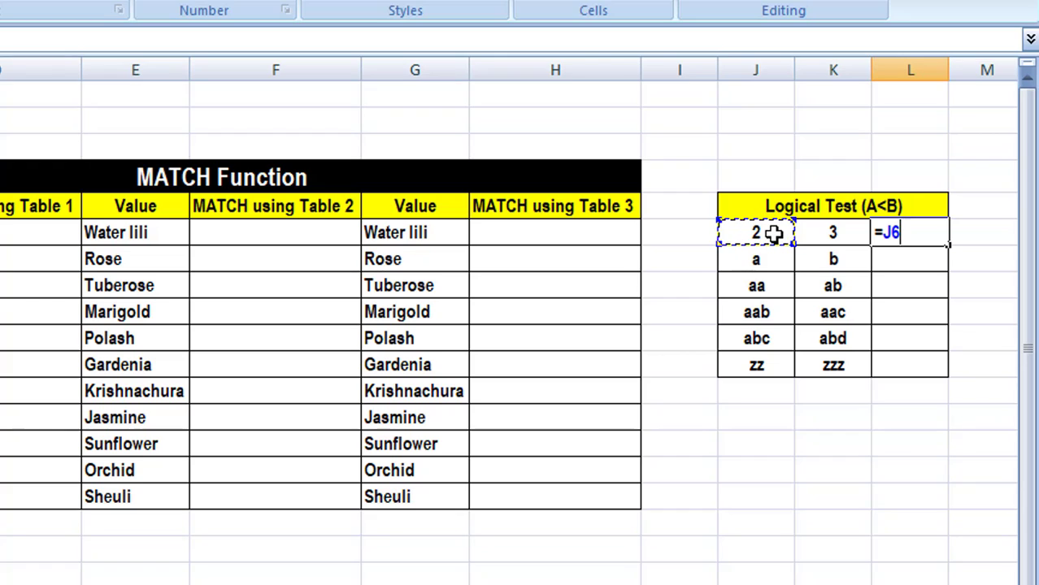
pyautogui.write('<')
pyautogui.click(812, 233)
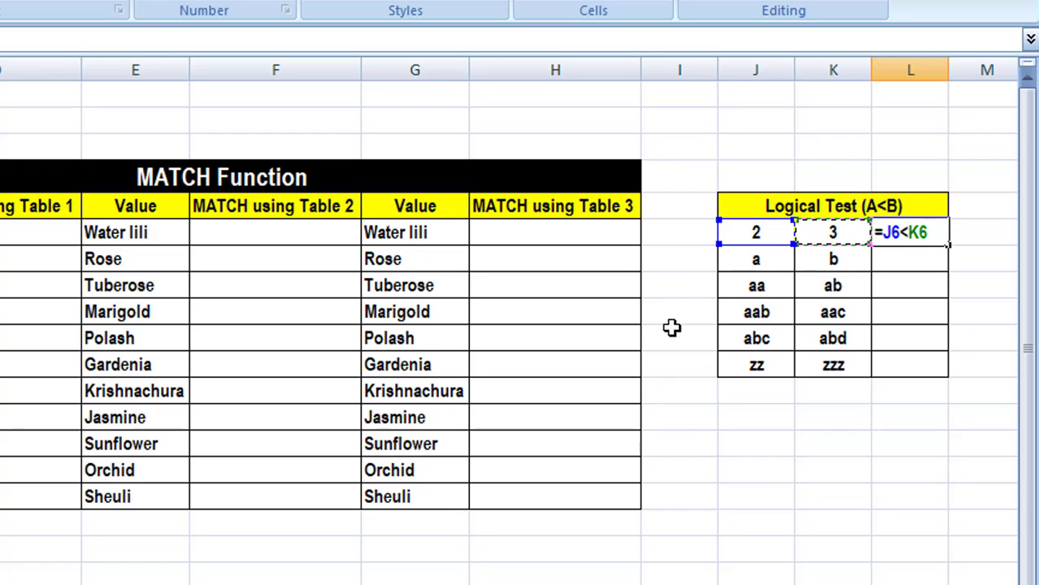
pyautogui.press('Return')
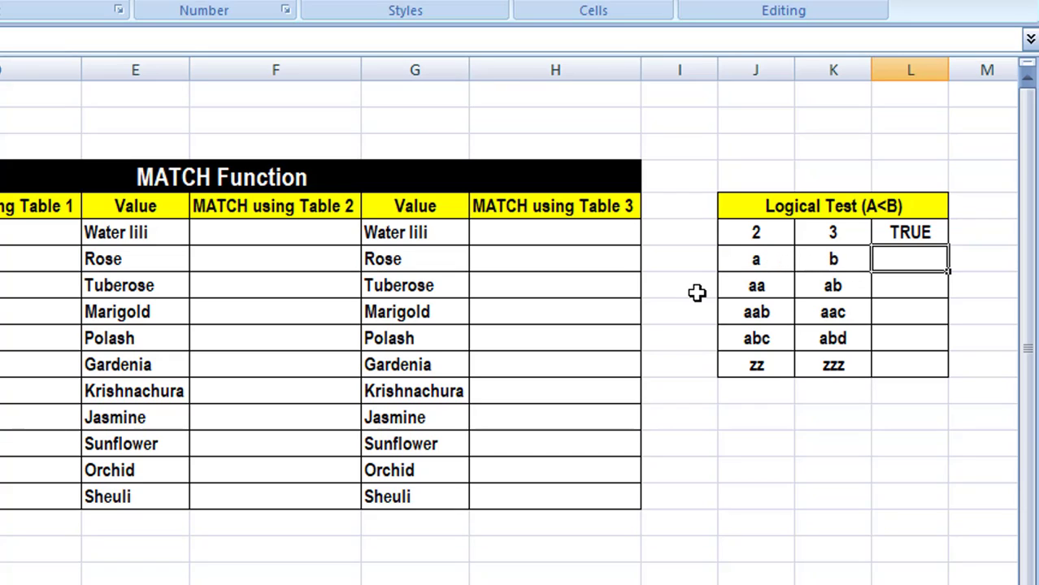
# Enter =J7<K7 in cell L7 to compare the letters a and b, and fill the comparison down to L11
pyautogui.write('=')
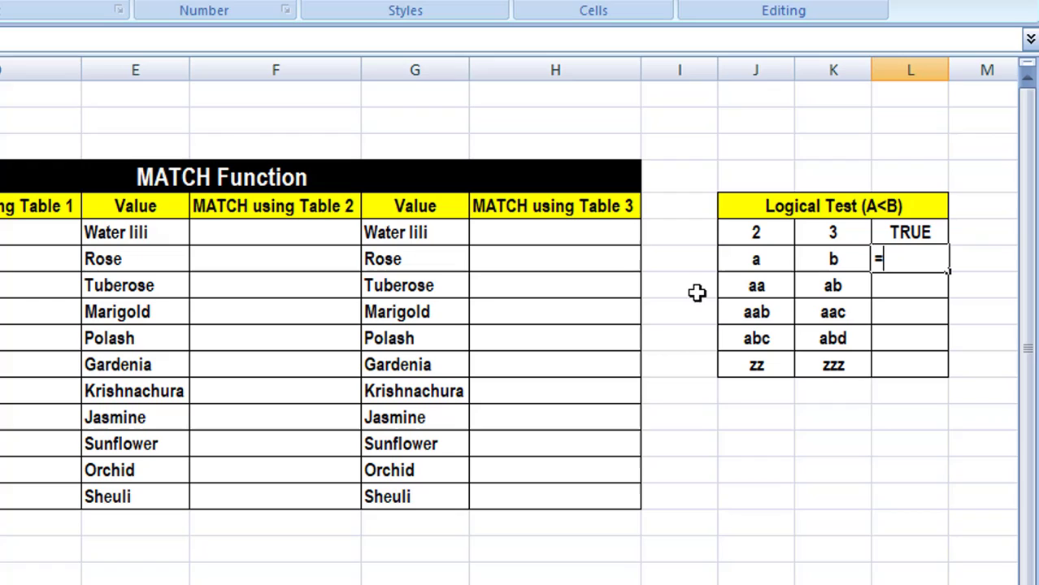
pyautogui.click(742, 260)
pyautogui.write('<')
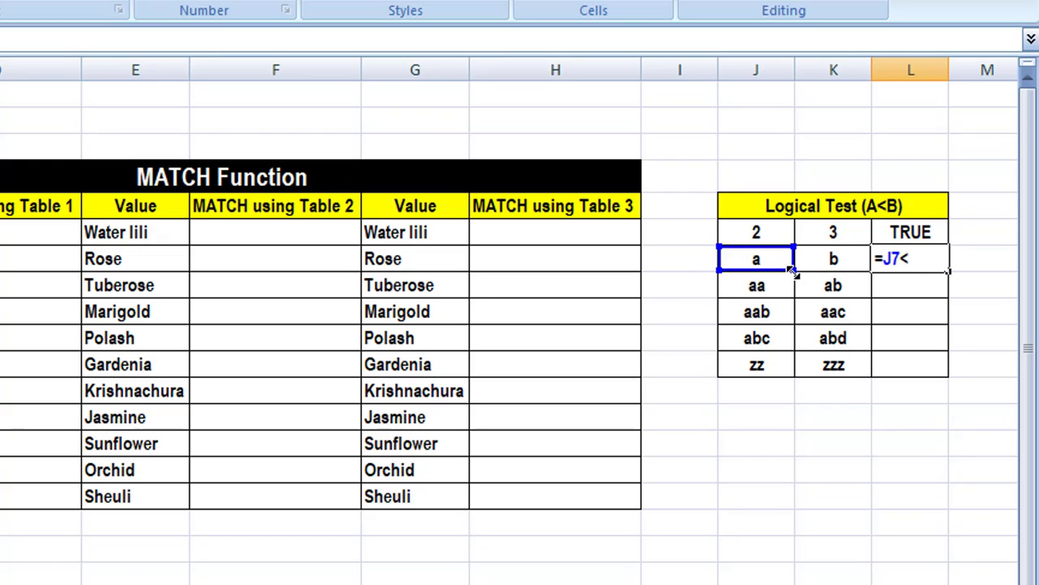
pyautogui.click(823, 259)
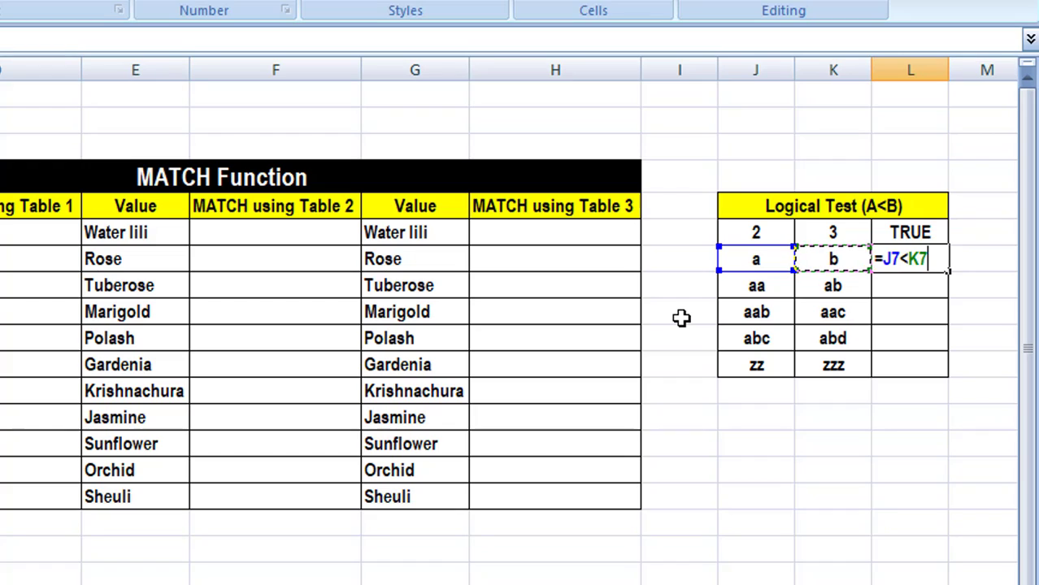
pyautogui.press('Return')
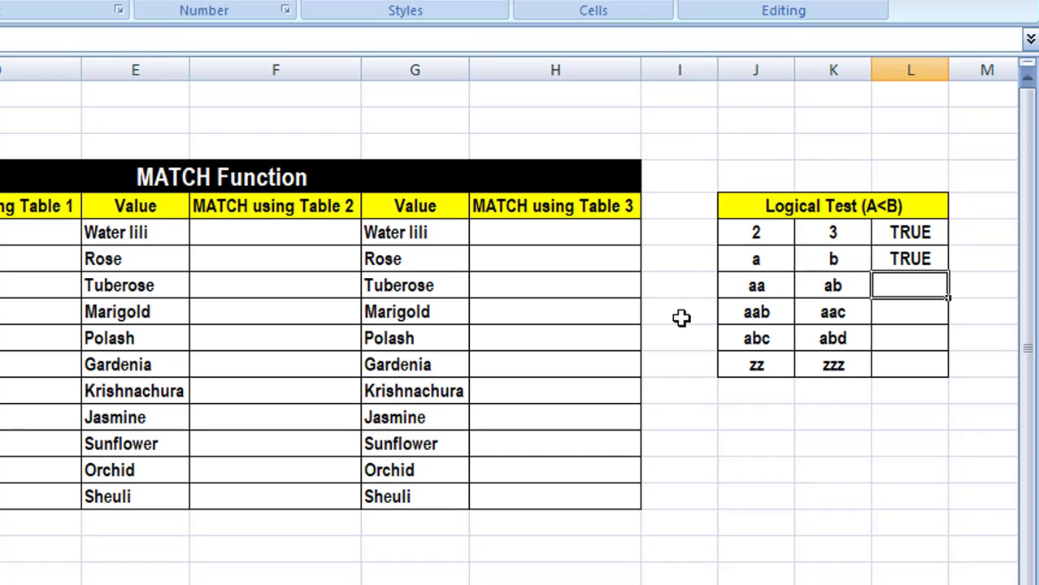
pyautogui.click(932, 257)
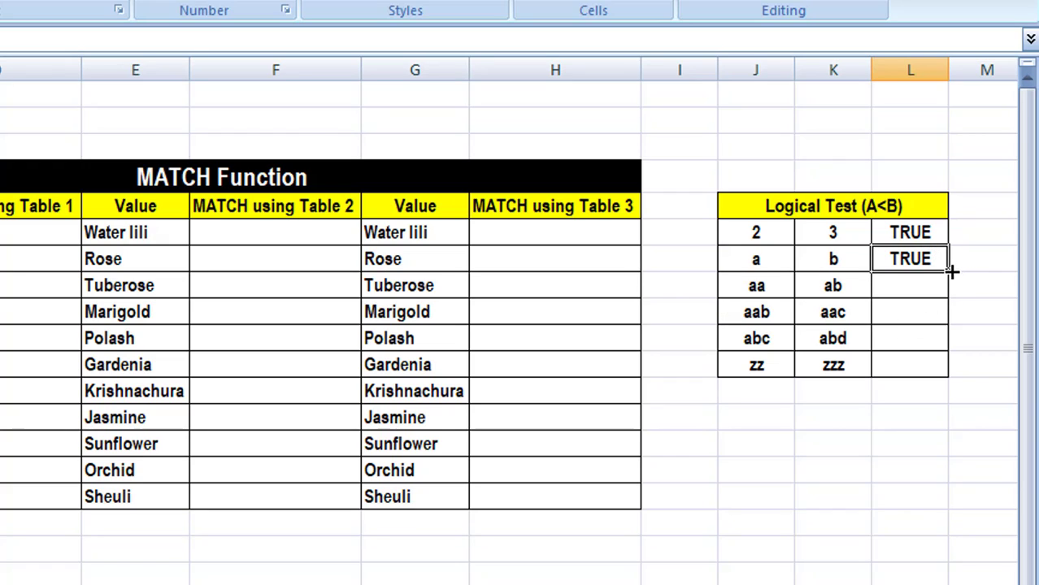
pyautogui.doubleClick(951, 272)
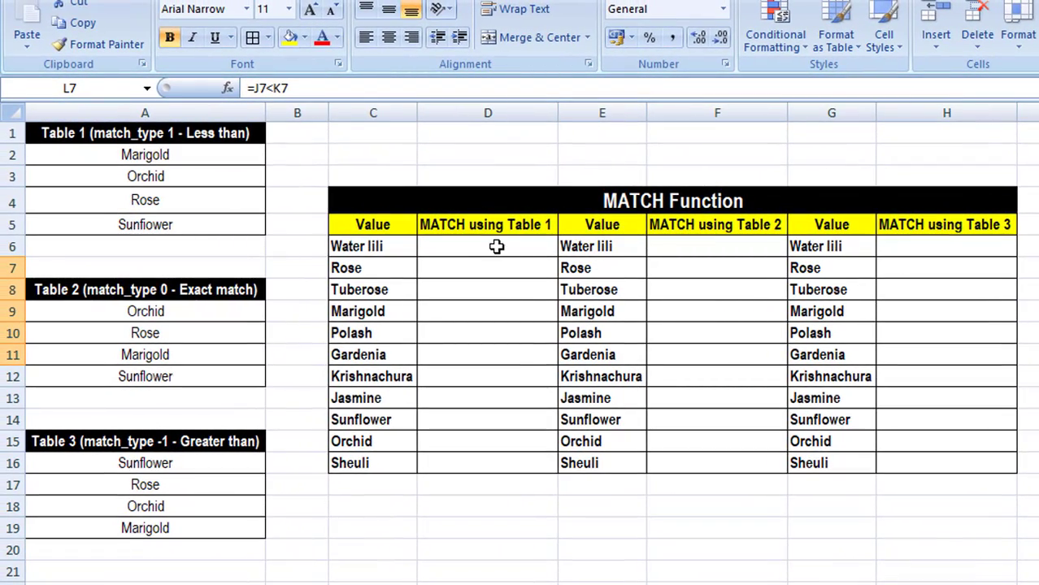
# Enter =MATCH(C6,$A$2:$A$5,1) in cell D6 to look up Water lili in Table 1 with the less-than match type
pyautogui.click(496, 247)
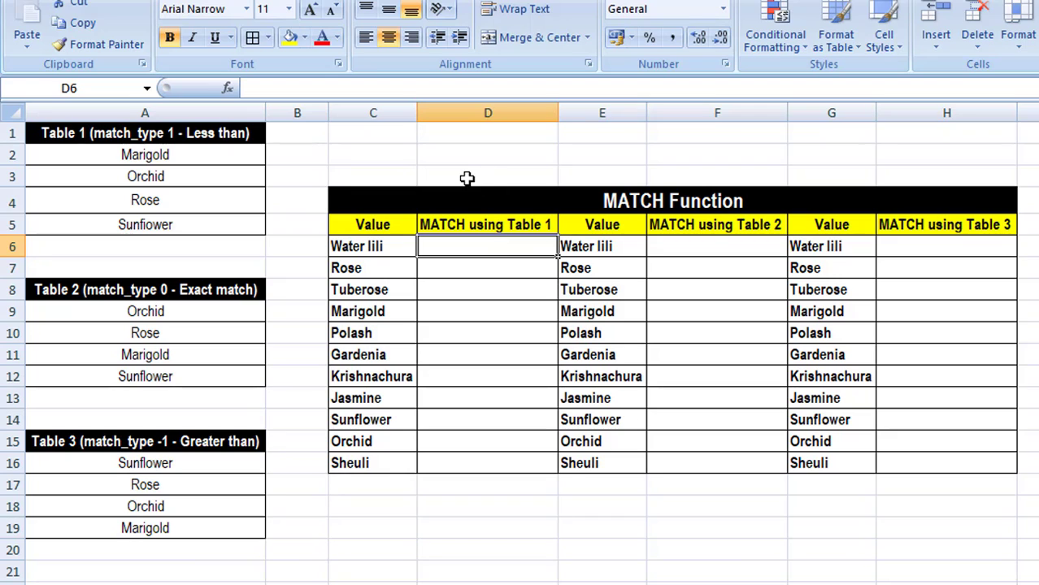
pyautogui.write('=')
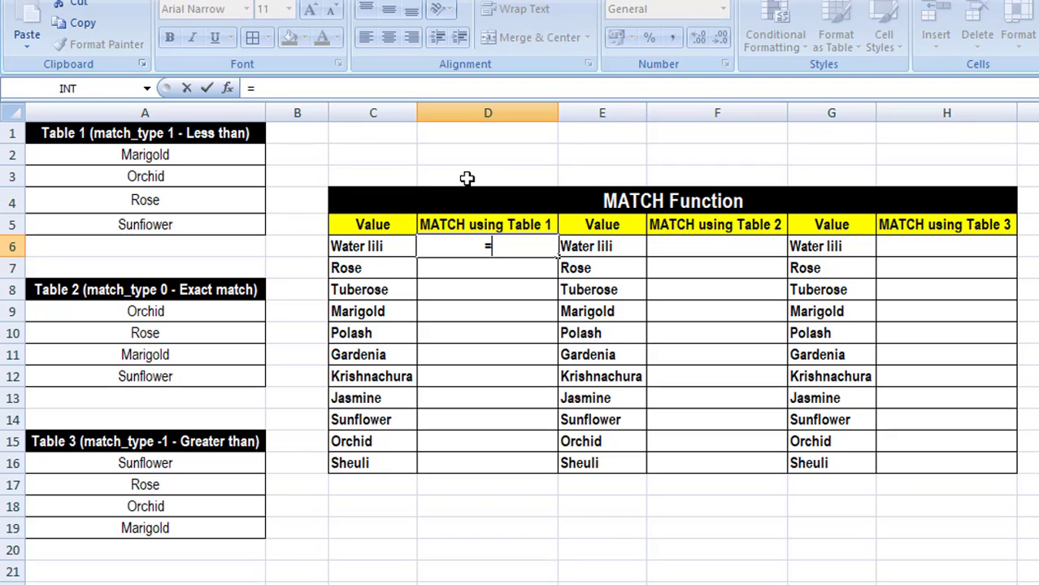
pyautogui.write('mat')
pyautogui.press('Tab')
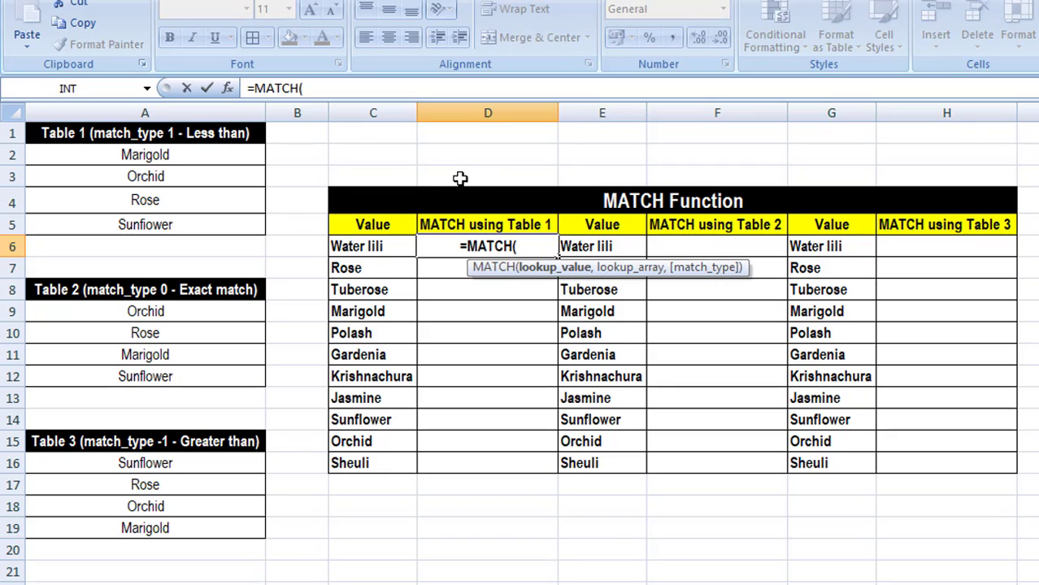
pyautogui.click(370, 248)
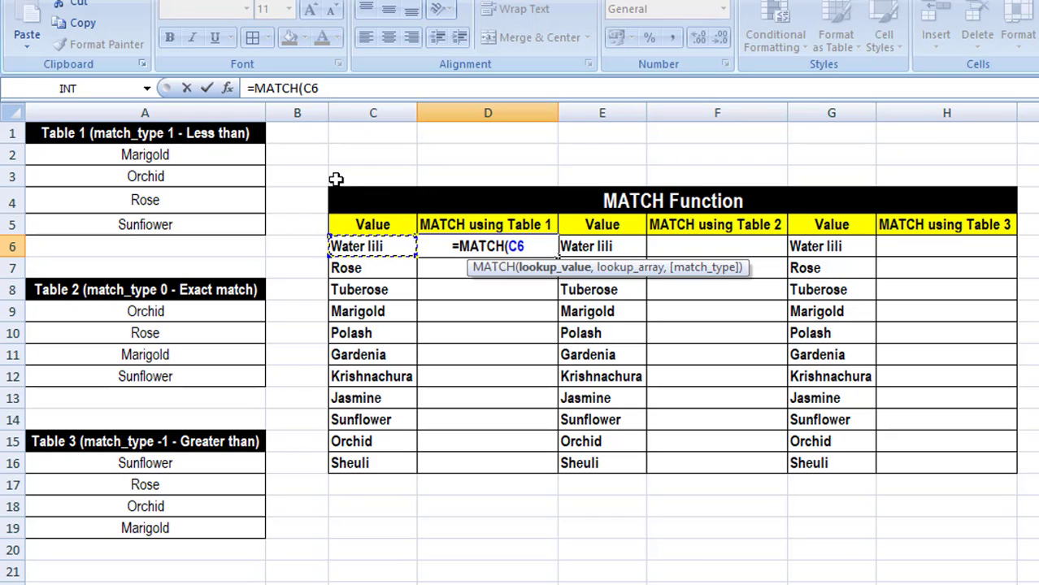
pyautogui.write(',')
pyautogui.click(232, 158)
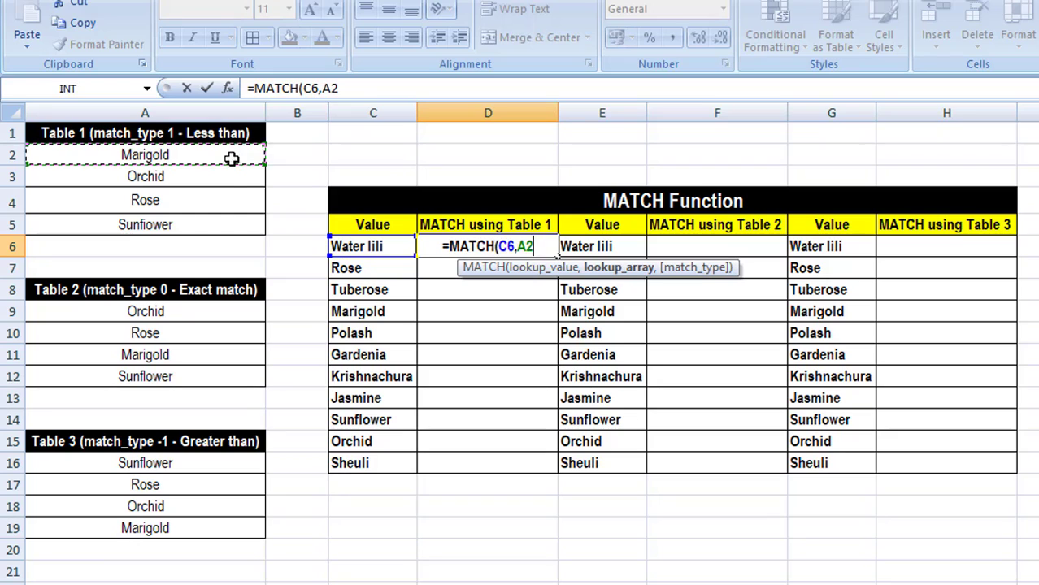
pyautogui.moveTo(232, 159); pyautogui.dragTo(234, 216)
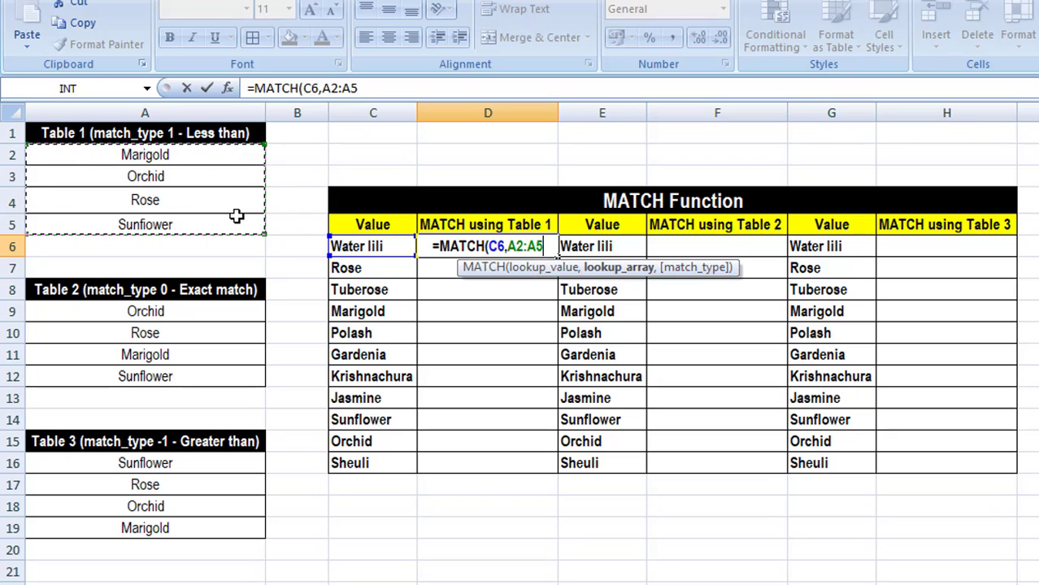
pyautogui.press('F4')
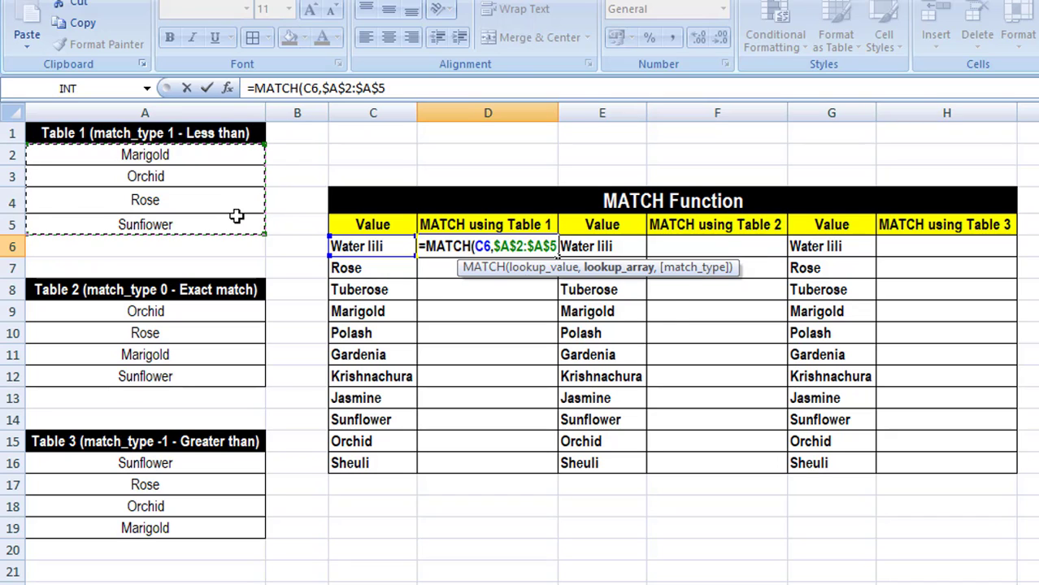
pyautogui.write(',')
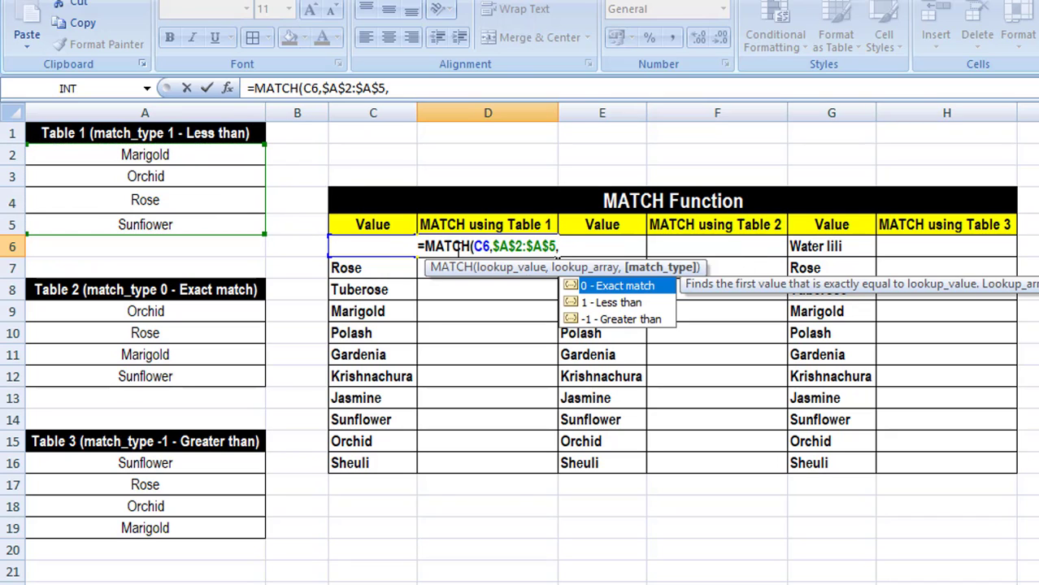
pyautogui.doubleClick(613, 306)
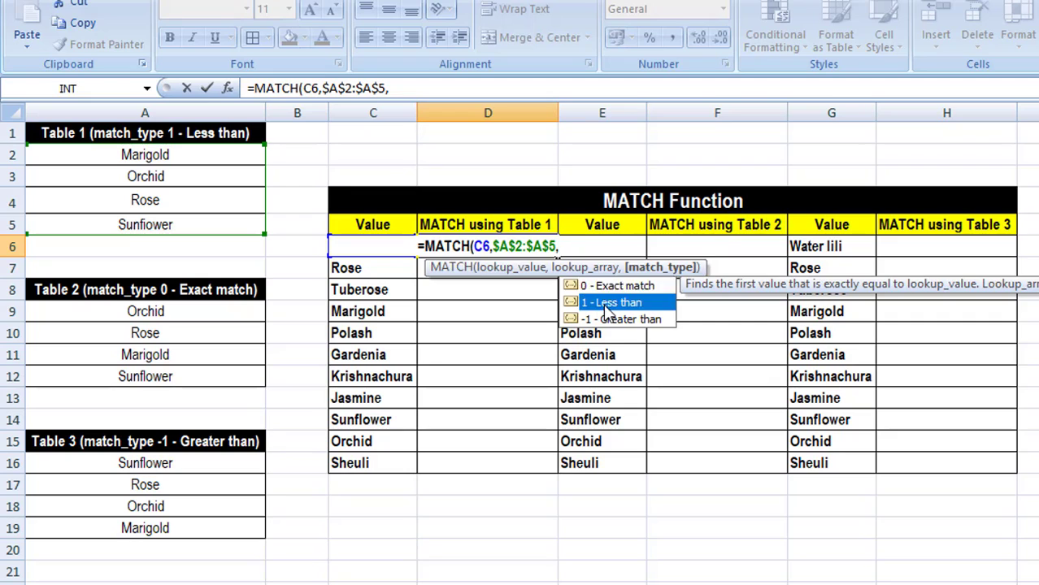
pyautogui.write(')')
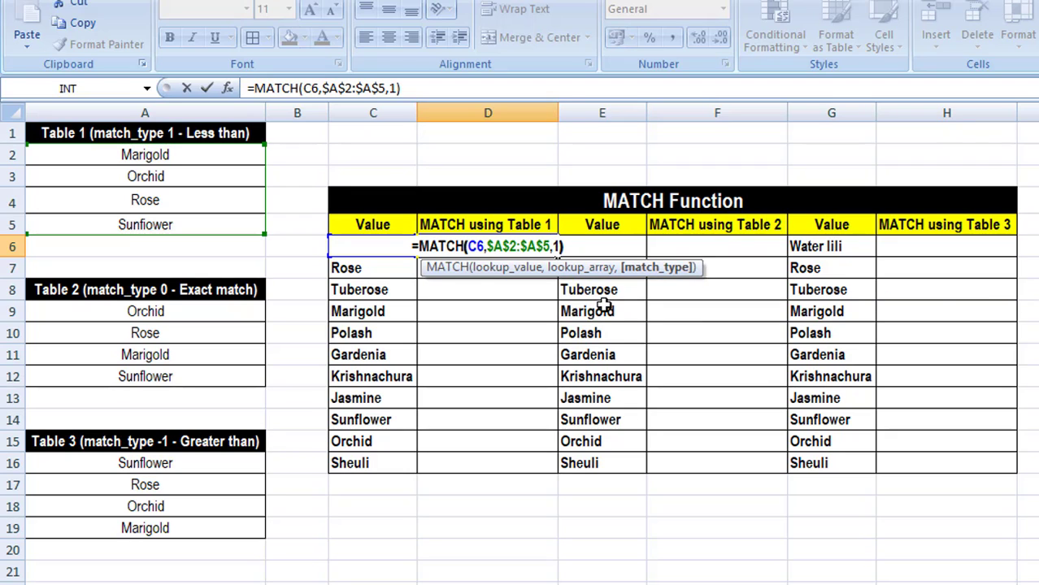
pyautogui.press('Return')
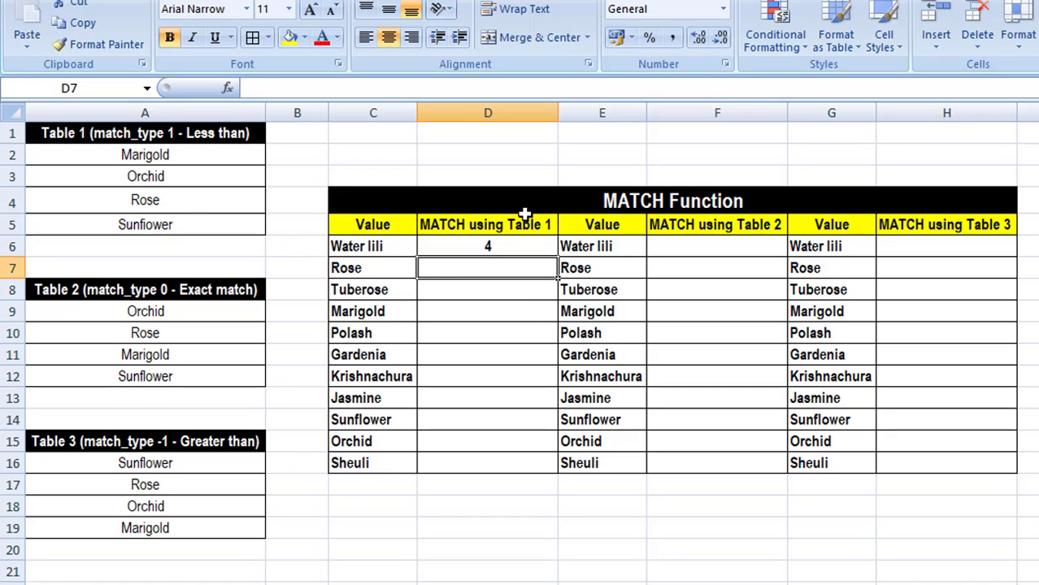
# Fill the less-than MATCH formula from D6 down to D16 under MATCH using Table 1
pyautogui.click(513, 246)
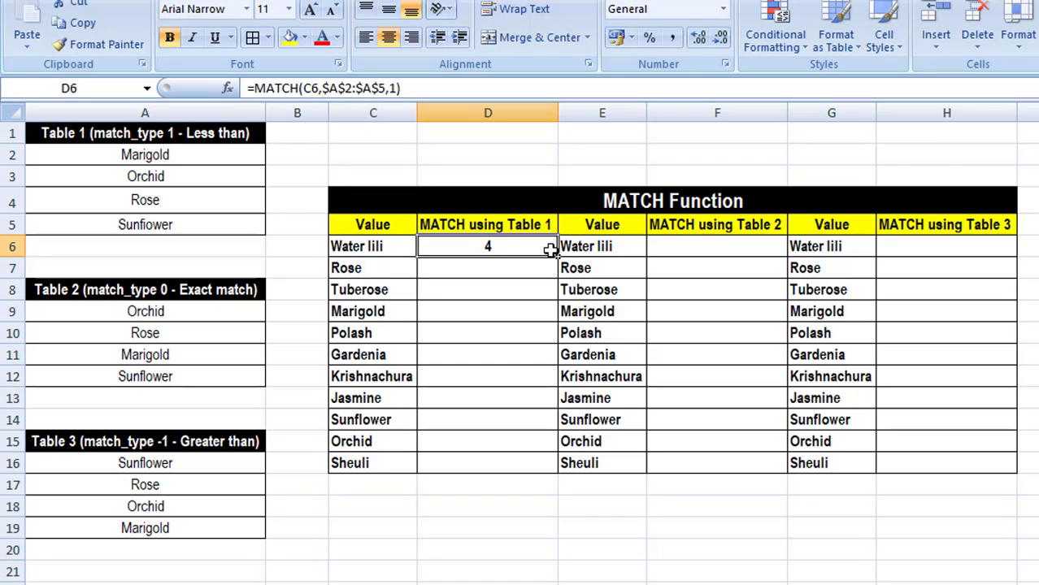
pyautogui.doubleClick(557, 257)
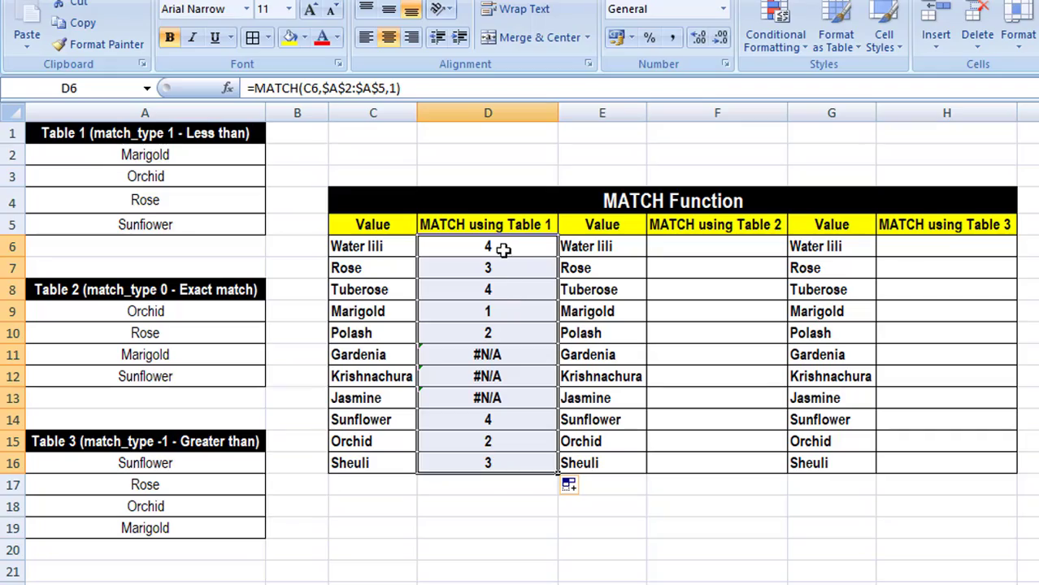
pyautogui.click(506, 248)
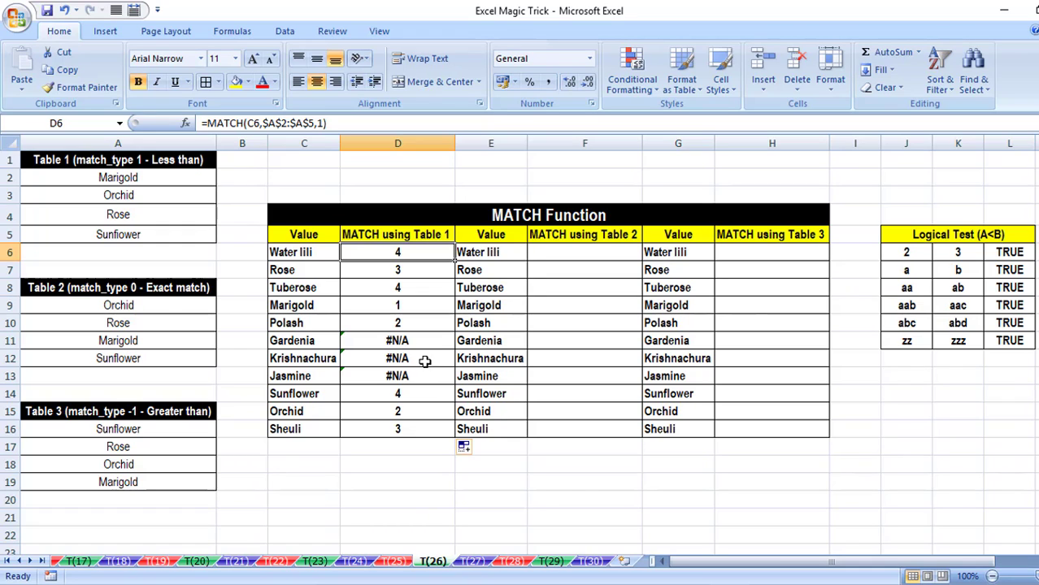
# Enter =MATCH(E6,$A$9:$A$12,0) in cell F6 to find exact matches in Table 2, and fill it down to F16
pyautogui.click(593, 253)
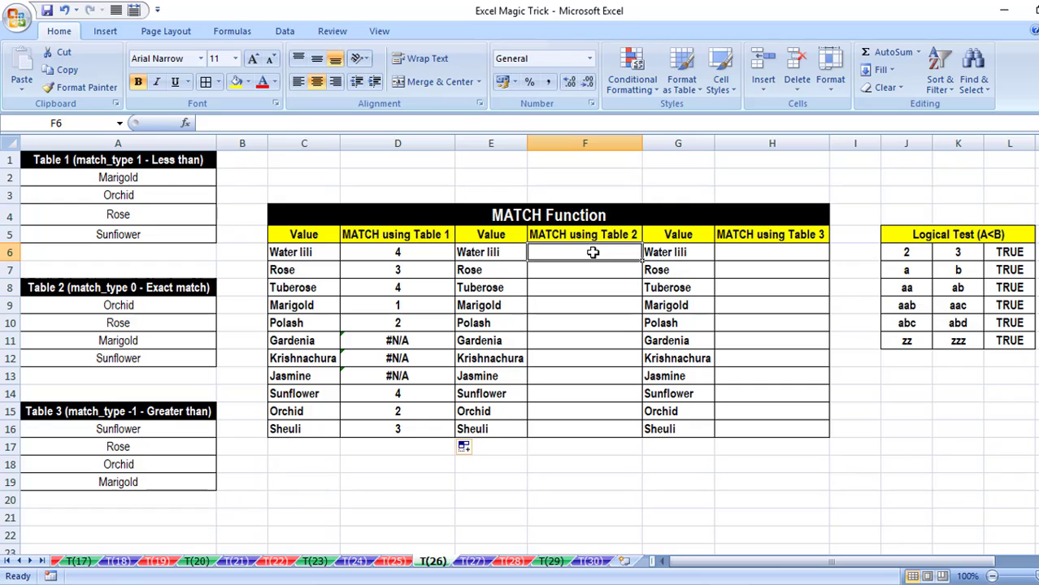
pyautogui.write('=mat')
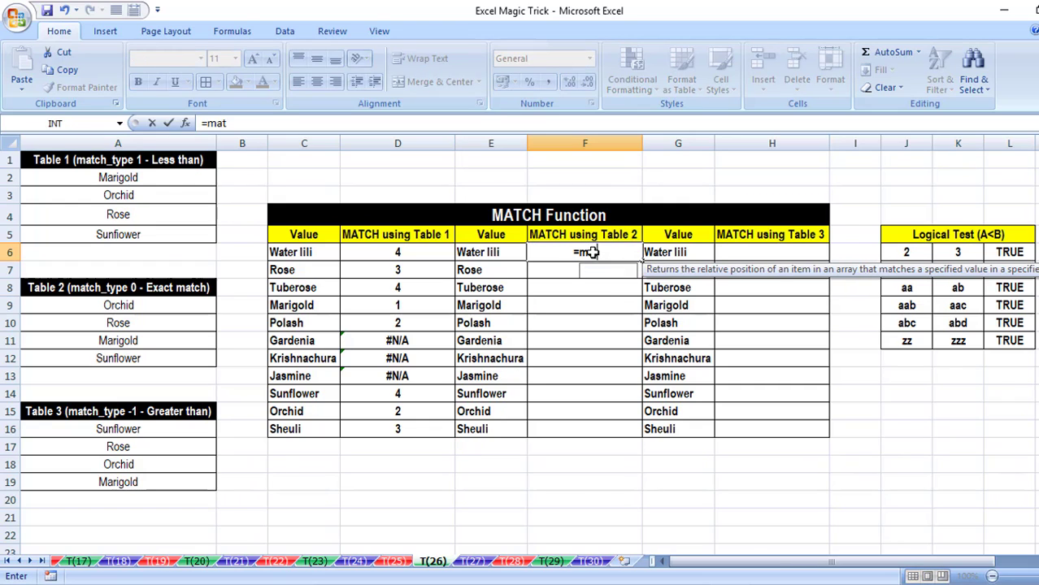
pyautogui.press('Tab')
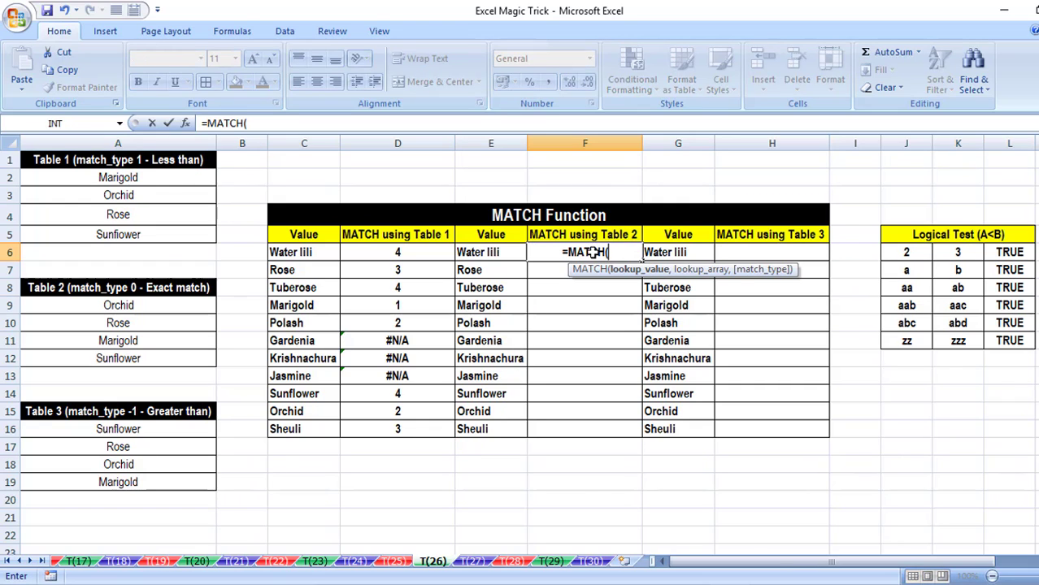
pyautogui.click(492, 253)
pyautogui.write(',')
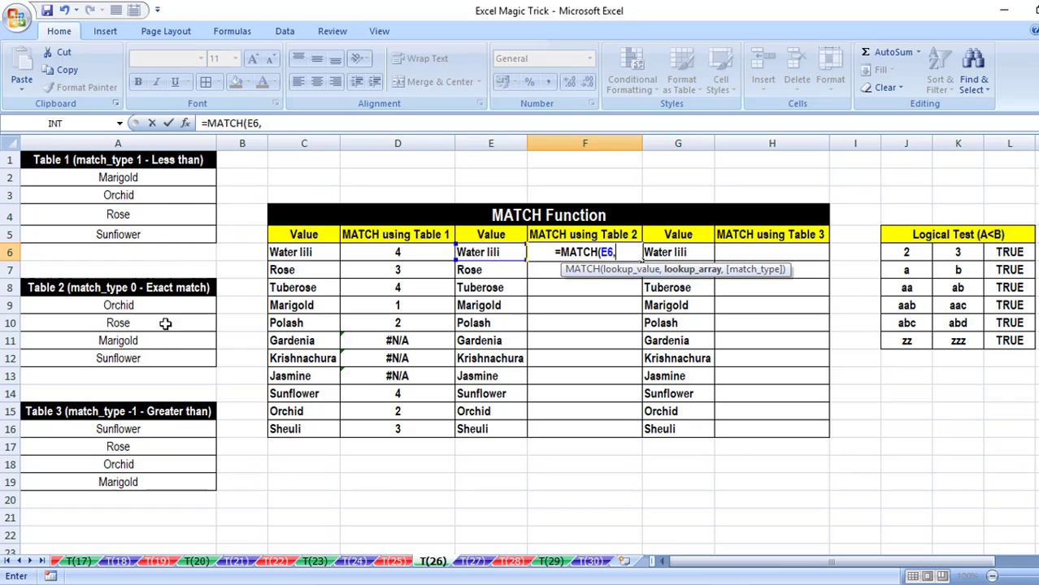
pyautogui.moveTo(153, 304); pyautogui.dragTo(156, 356)
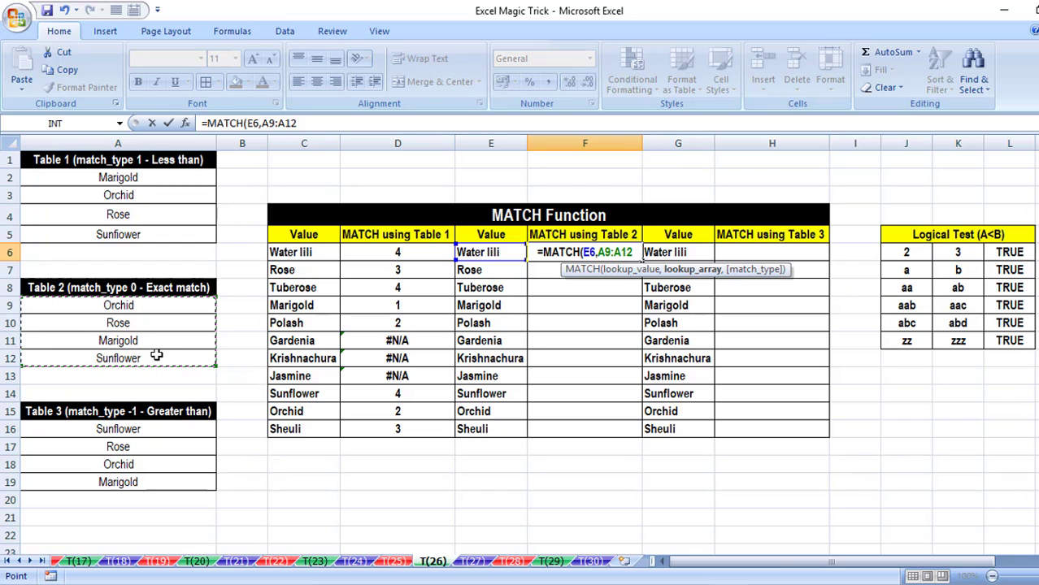
pyautogui.press('F4')
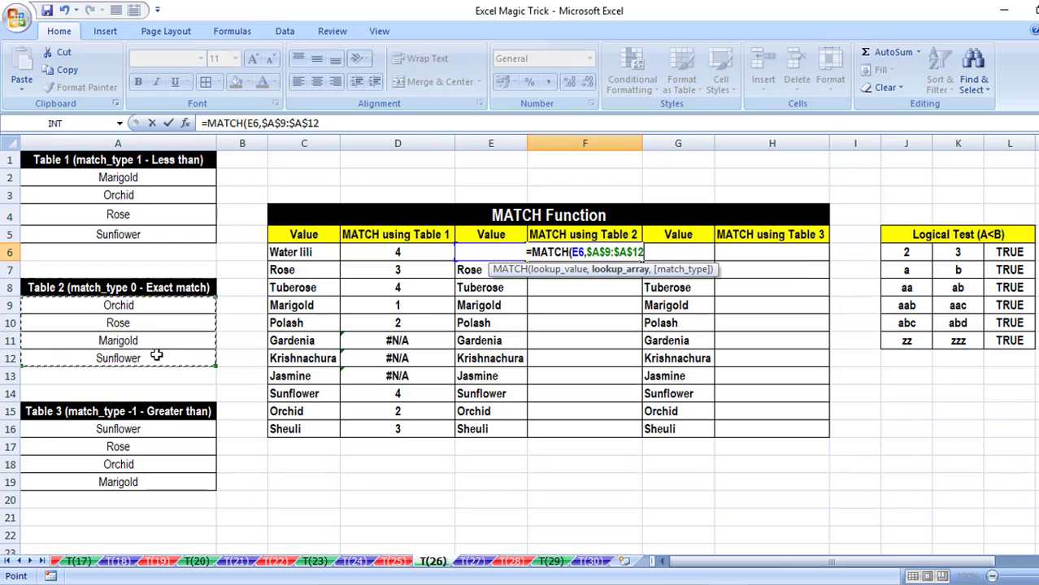
pyautogui.write(',')
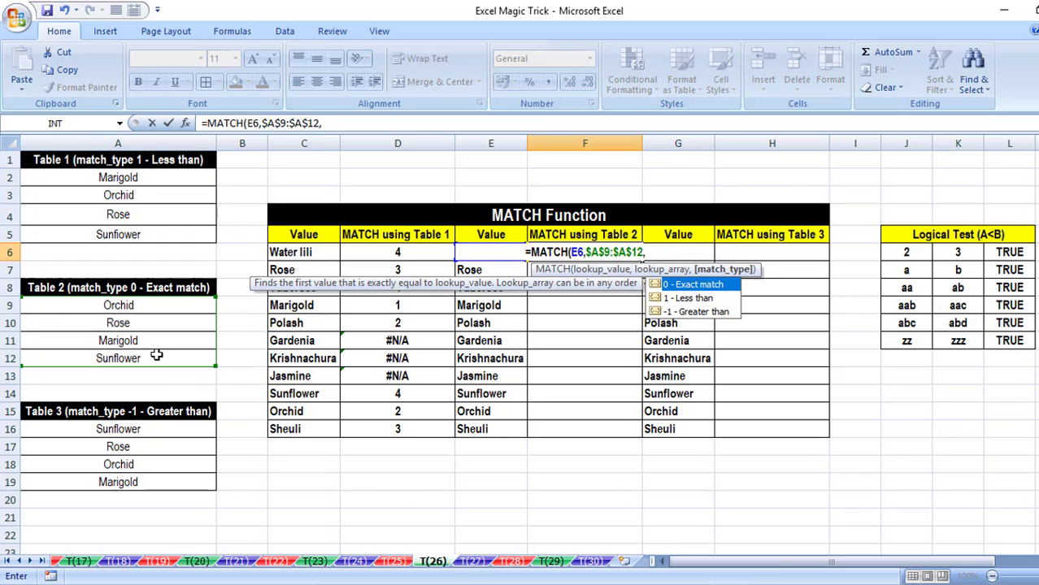
pyautogui.write('0)')
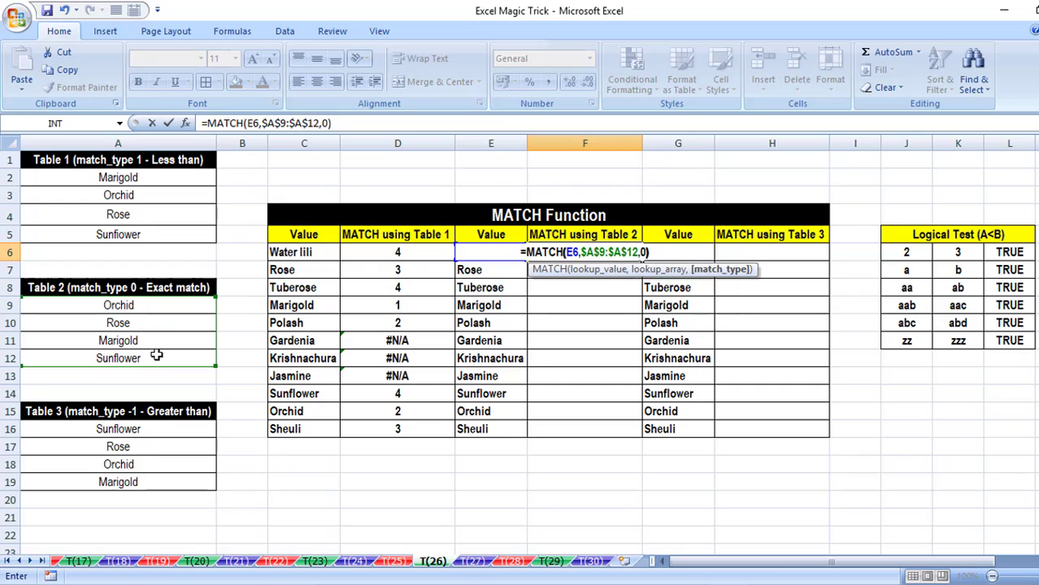
pyautogui.press('Return')
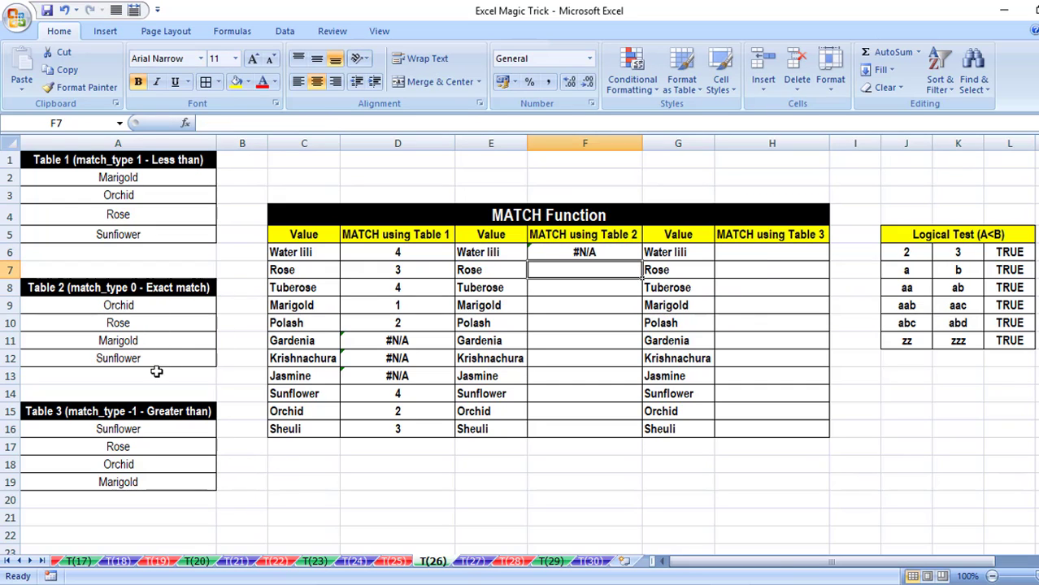
pyautogui.click(616, 255)
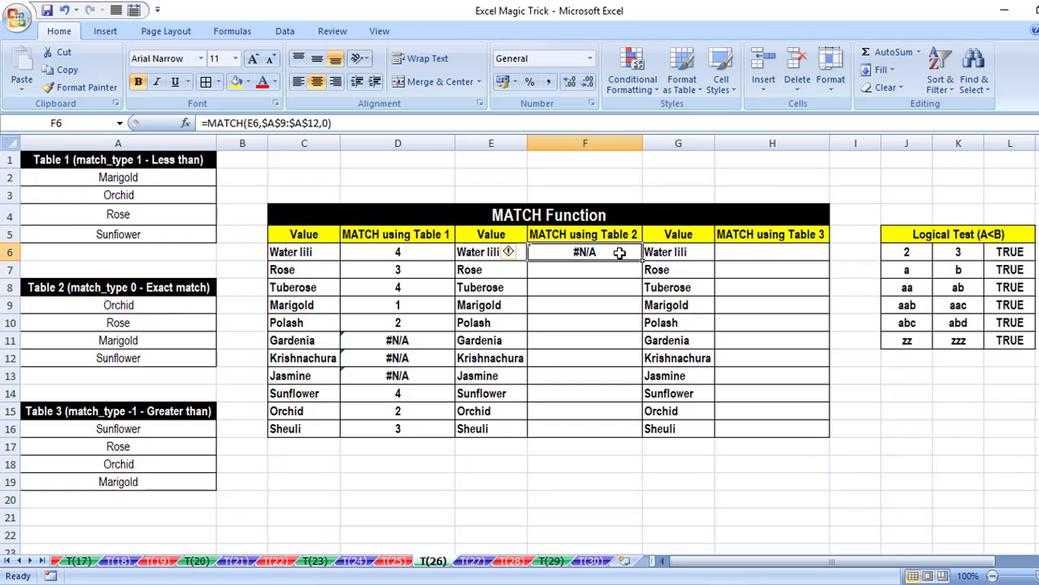
pyautogui.doubleClick(642, 260)
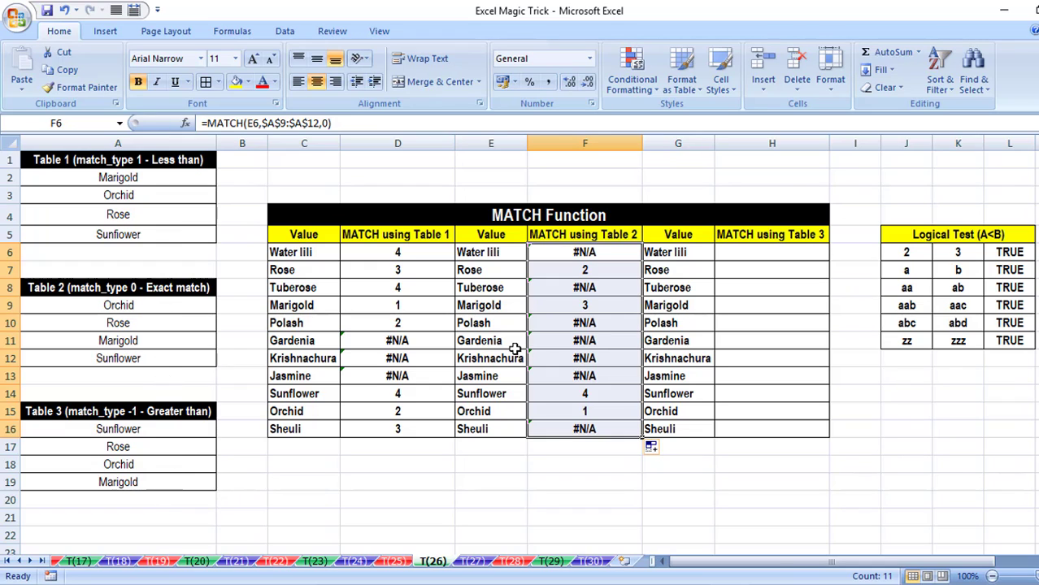
# Enter =MATCH(G6,$A$16:$A$19,-1) in cell H6 to look up Water lili in Table 3 with the greater-than match type
pyautogui.click(776, 252)
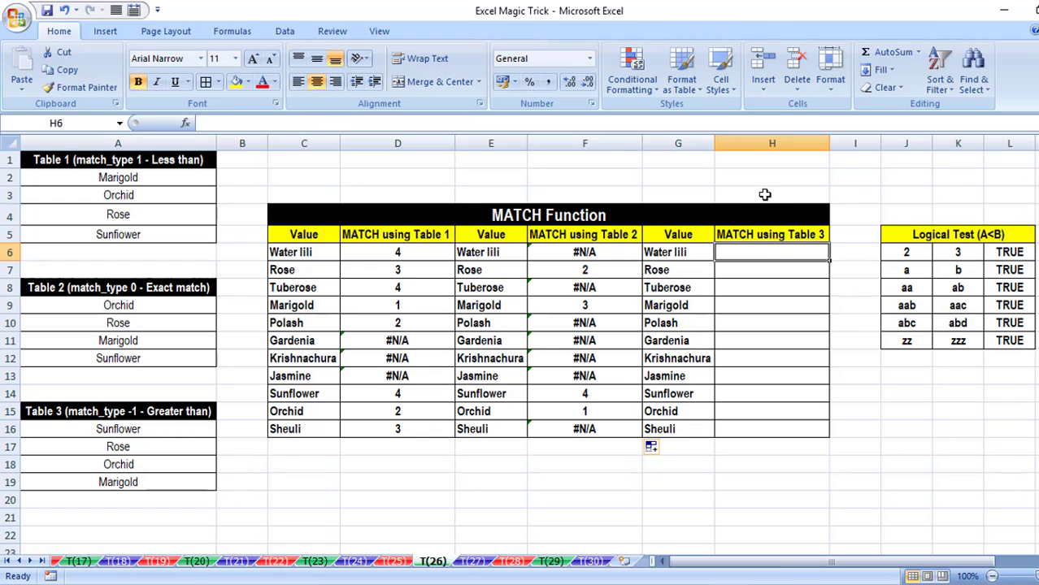
pyautogui.write('=mat')
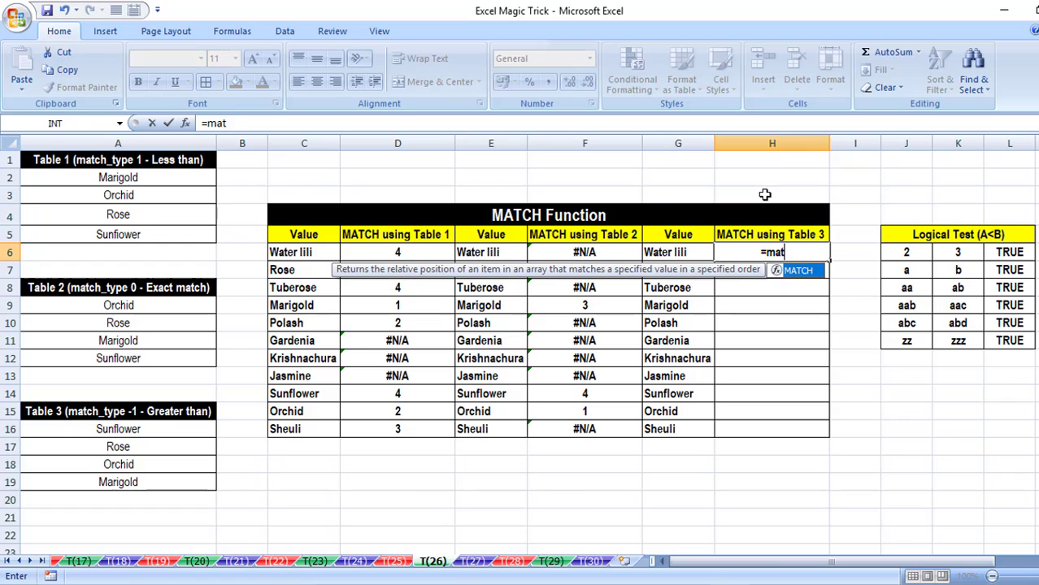
pyautogui.press('Tab')
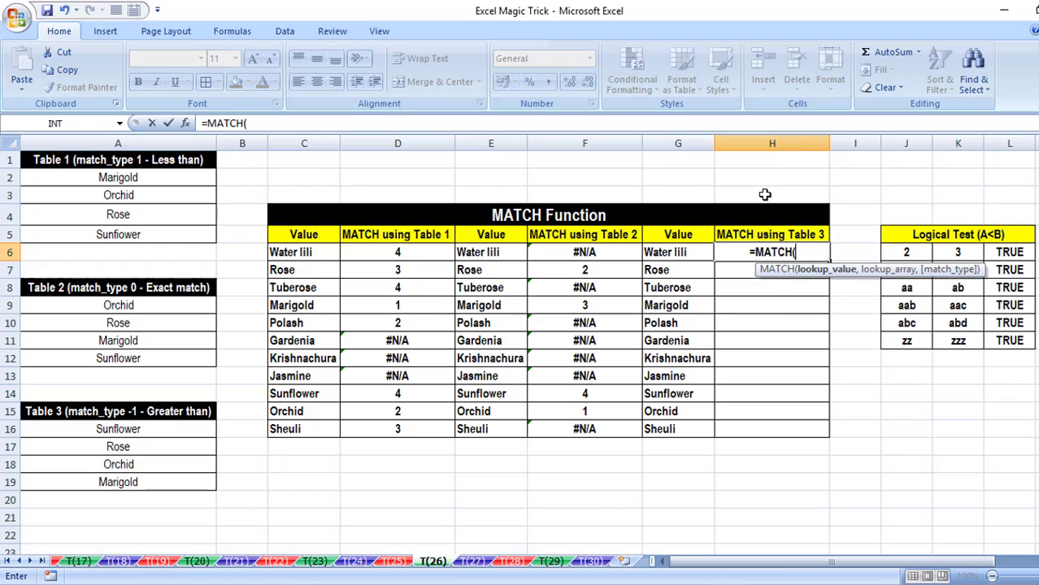
pyautogui.click(665, 252)
pyautogui.write(',')
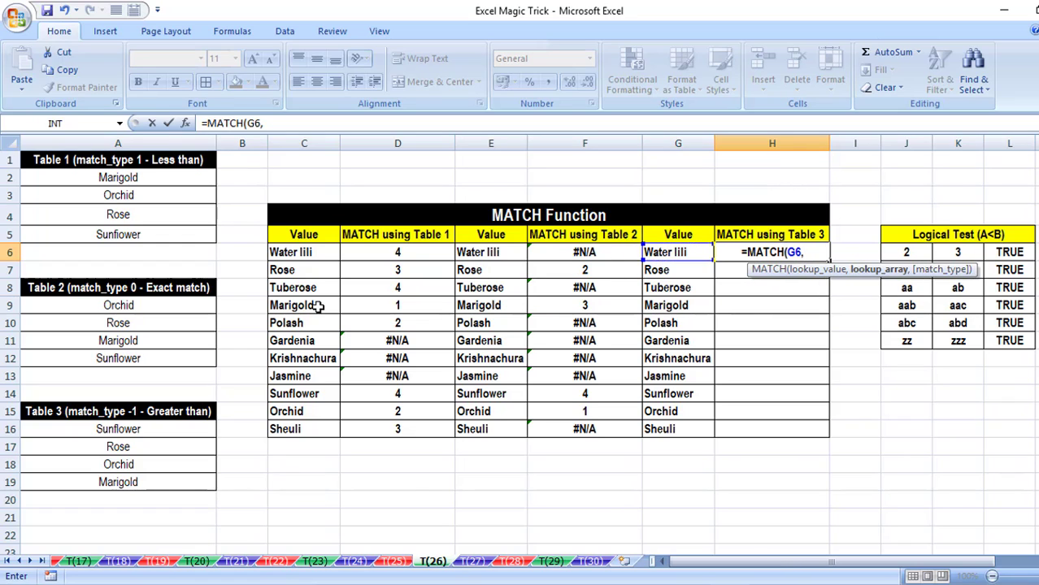
pyautogui.moveTo(140, 431); pyautogui.dragTo(143, 483)
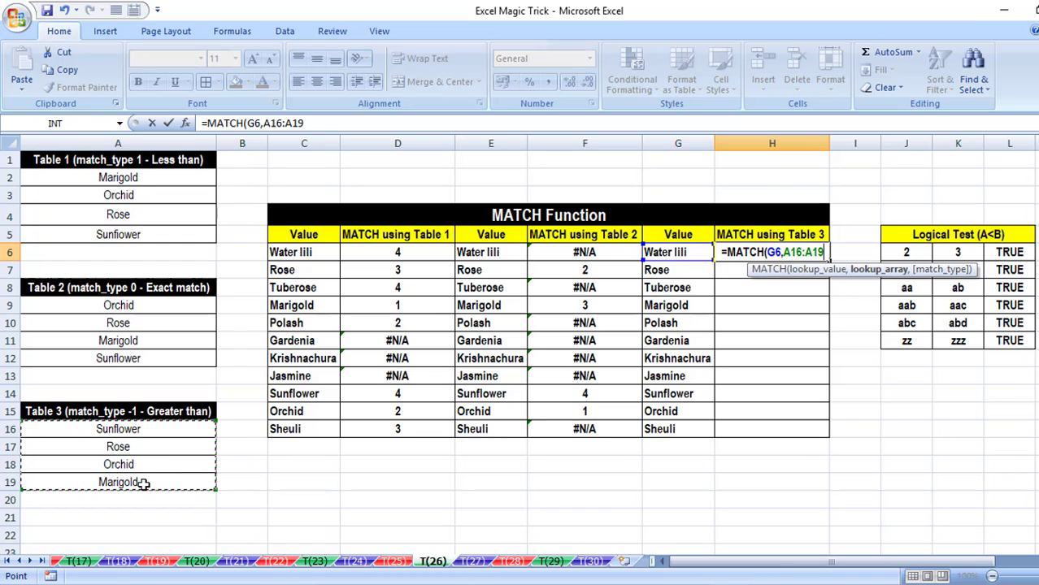
pyautogui.press('F4')
pyautogui.write(',')
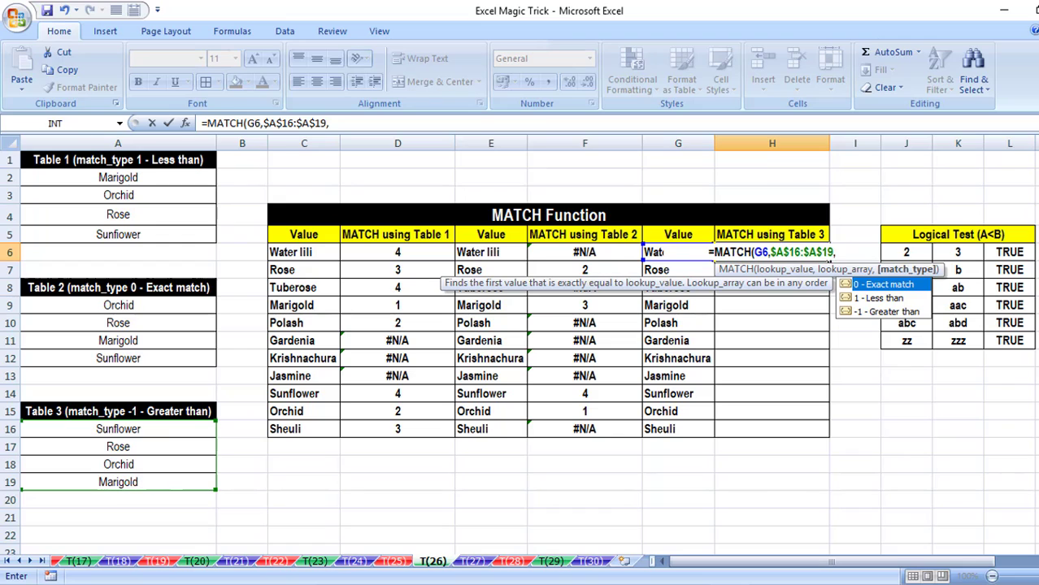
pyautogui.doubleClick(883, 313)
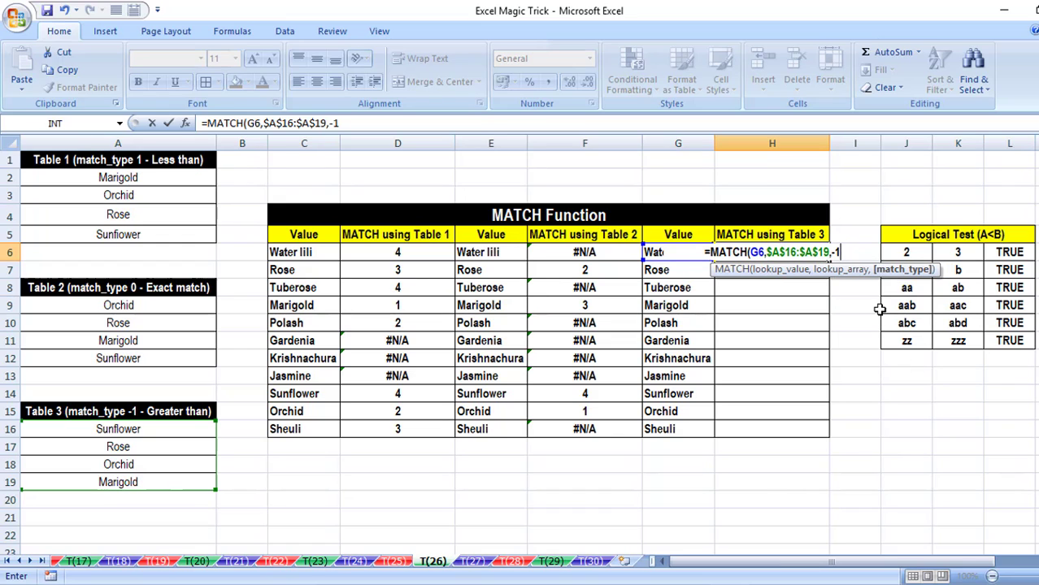
pyautogui.write(')')
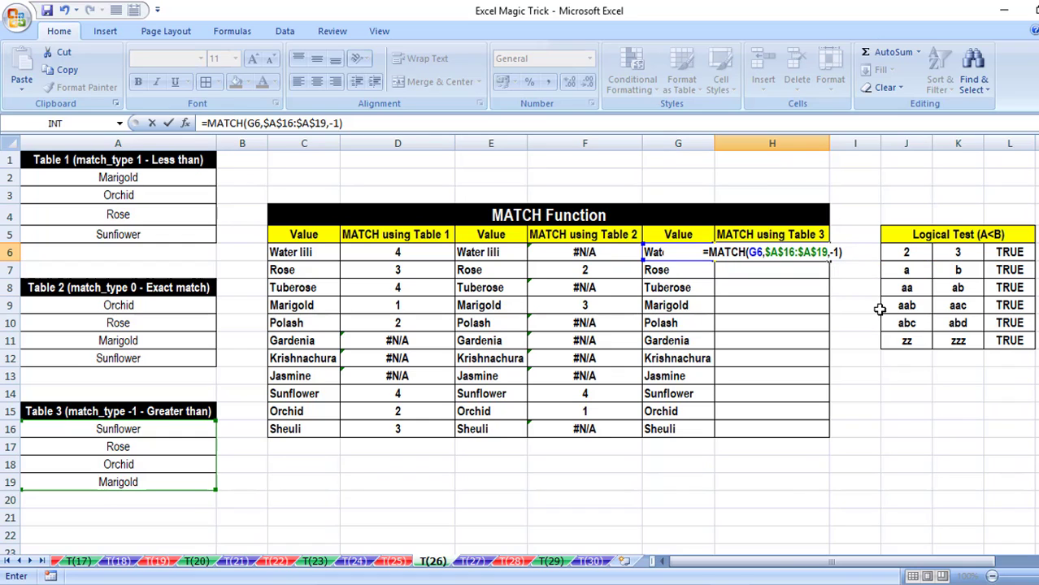
pyautogui.press('Return')
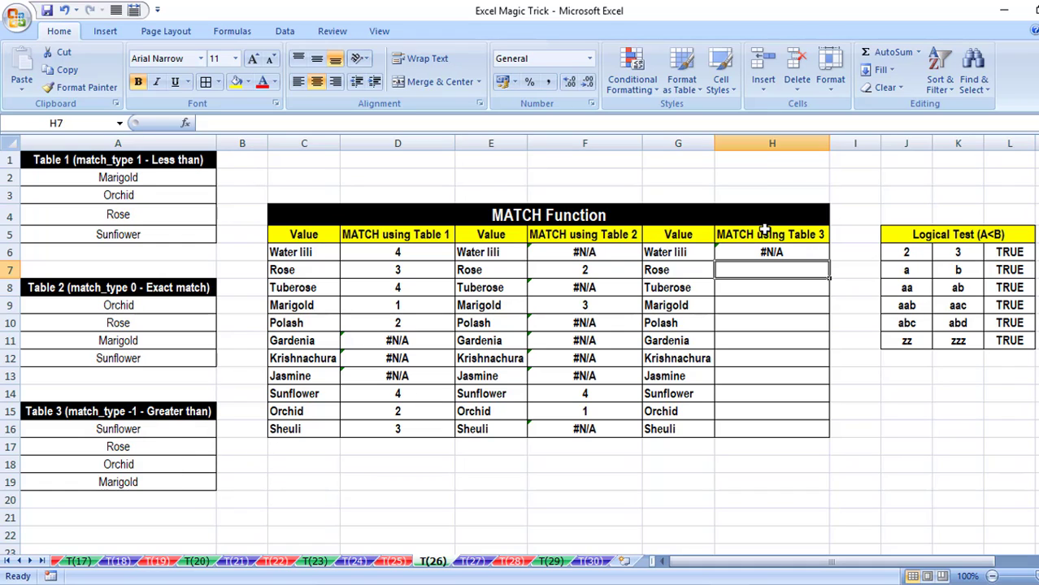
# Fill the greater-than MATCH formula for the flower names from H6 down to H16
pyautogui.click(816, 256)
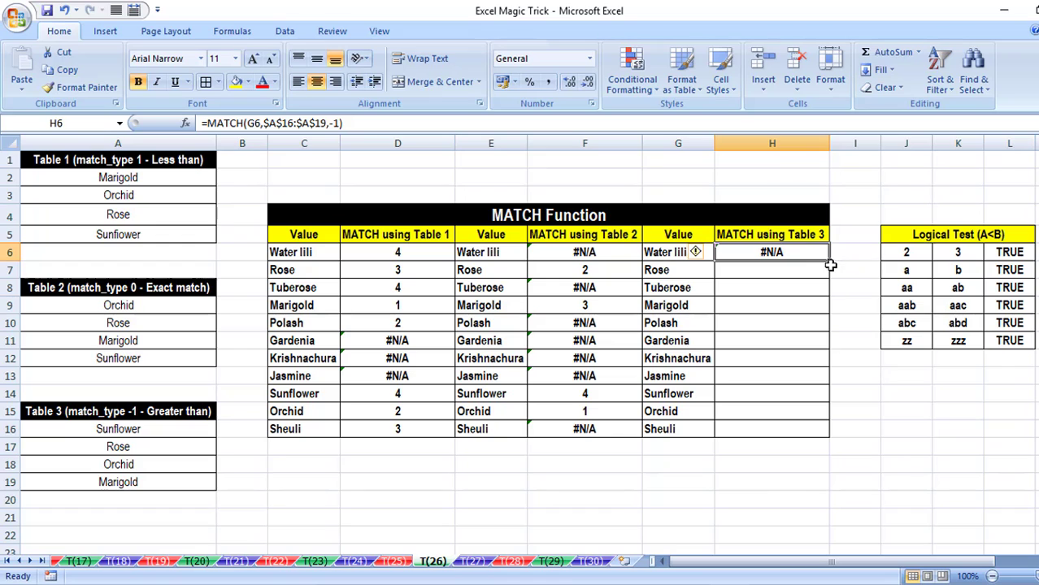
pyautogui.doubleClick(829, 259)
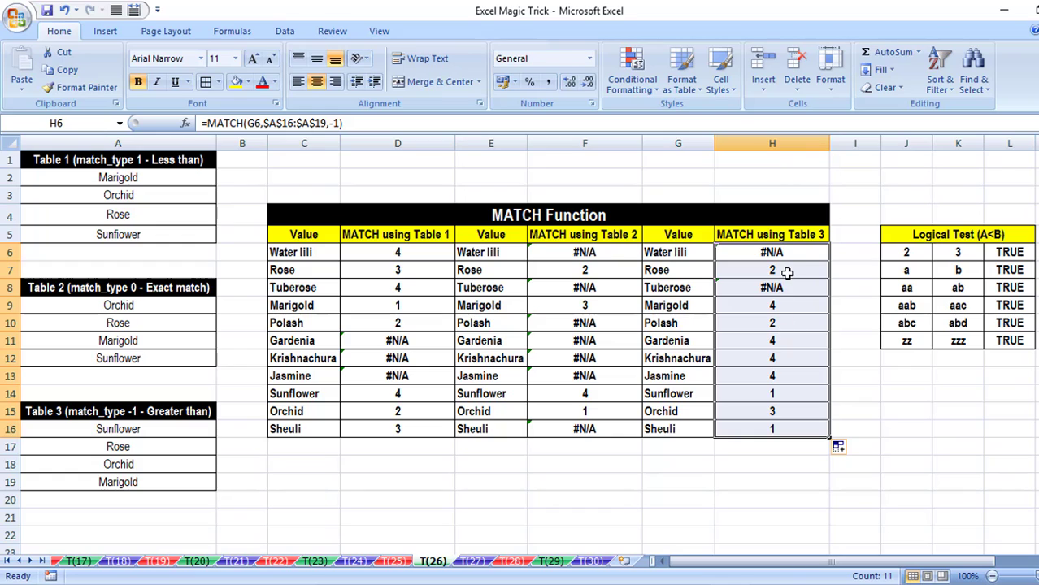
pyautogui.click(749, 214)
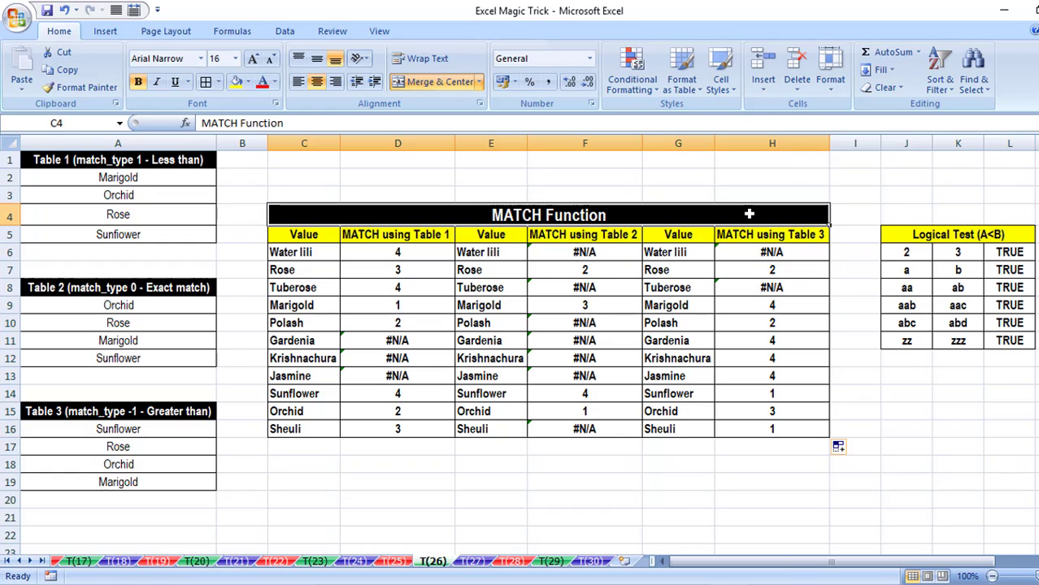